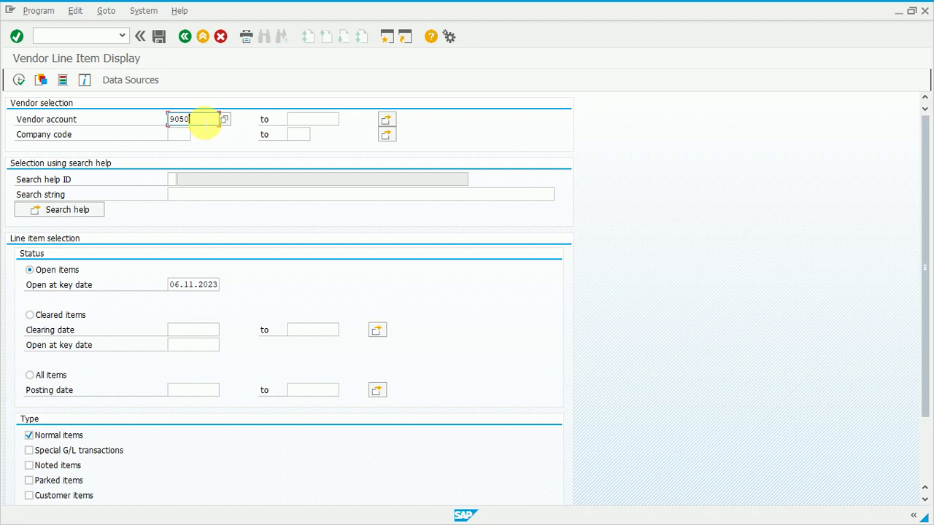
# - Copy the vendor account value into the Company code field of the vendor selection
pyautogui.moveTo(194, 119); pyautogui.dragTo(177, 126)
pyautogui.hotkey('ctrl', 'c')
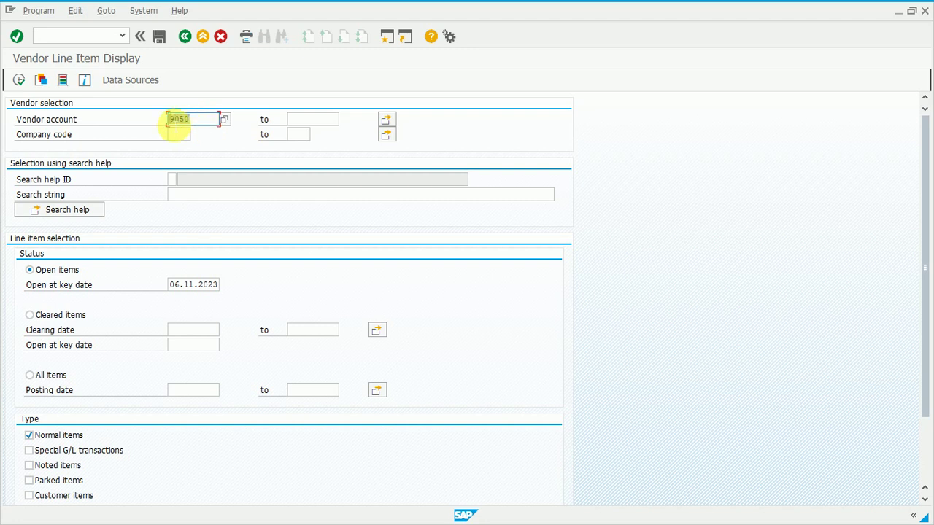
pyautogui.click(178, 123)
pyautogui.click(181, 135)
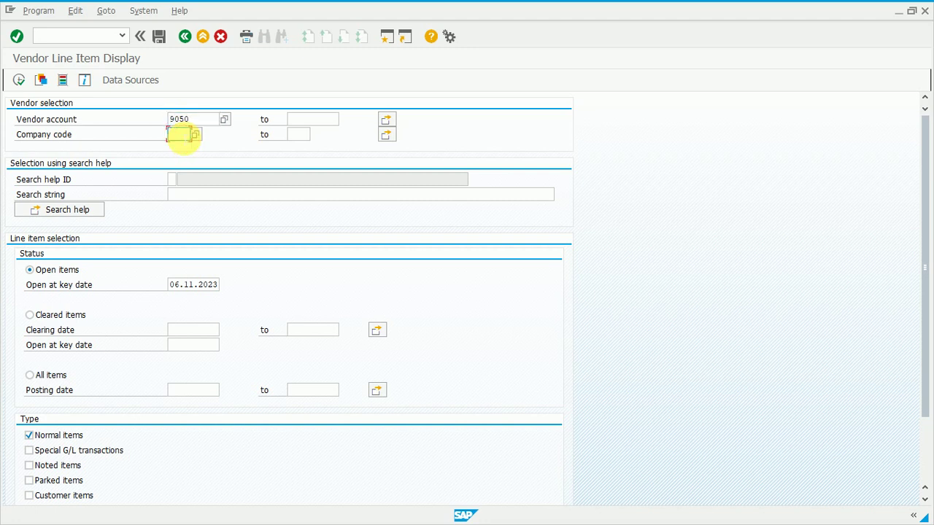
pyautogui.hotkey('ctrl', 'v')
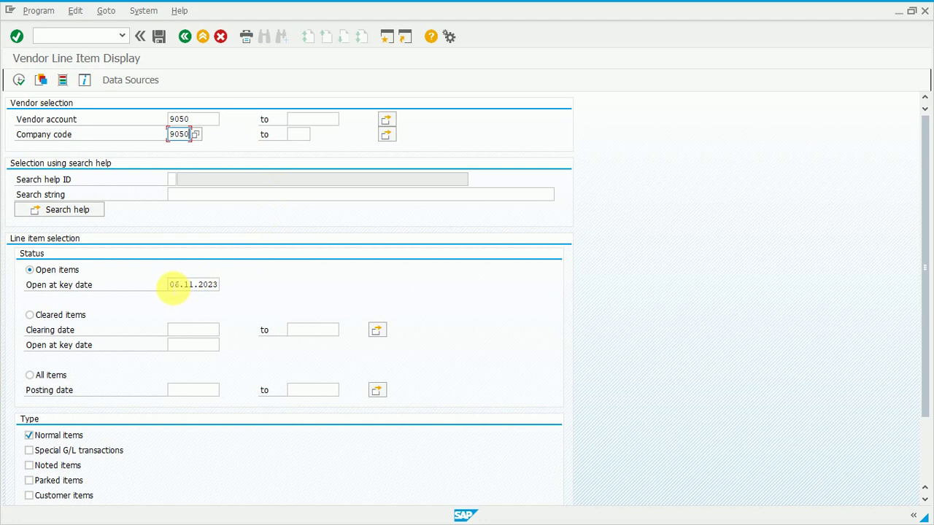
# - Copy the open items key date 06.11.2023 into the Clearing date, cleared items Open at key date and Posting date fields
pyautogui.moveTo(173, 285); pyautogui.dragTo(226, 286)
pyautogui.hotkey('ctrl', 'c')
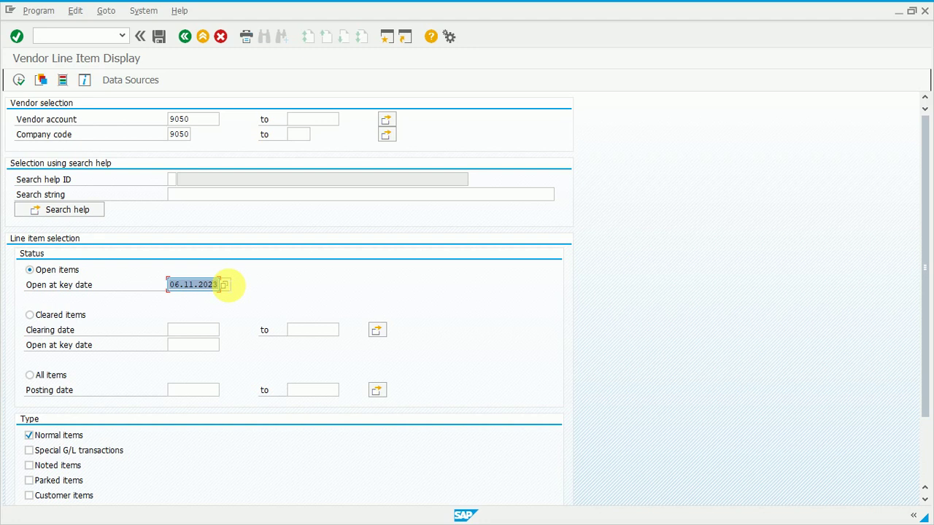
pyautogui.click(225, 285)
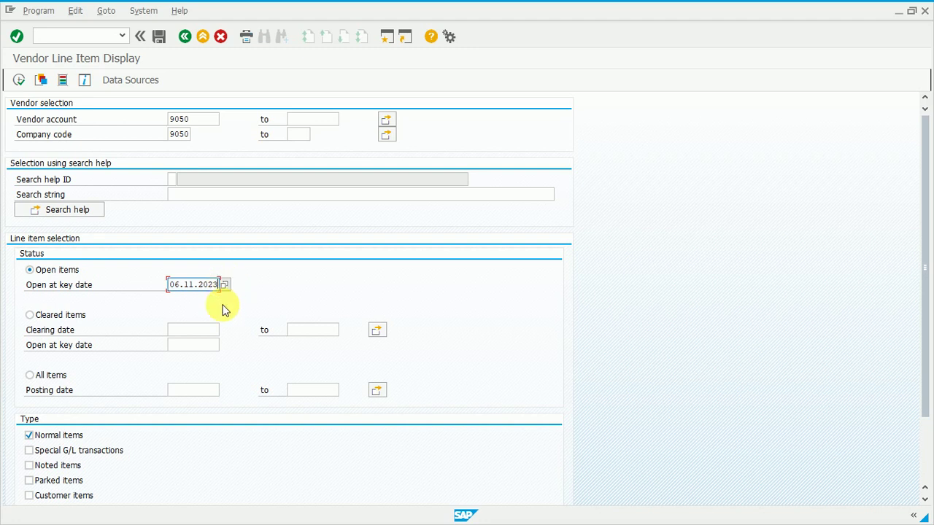
pyautogui.click(196, 331)
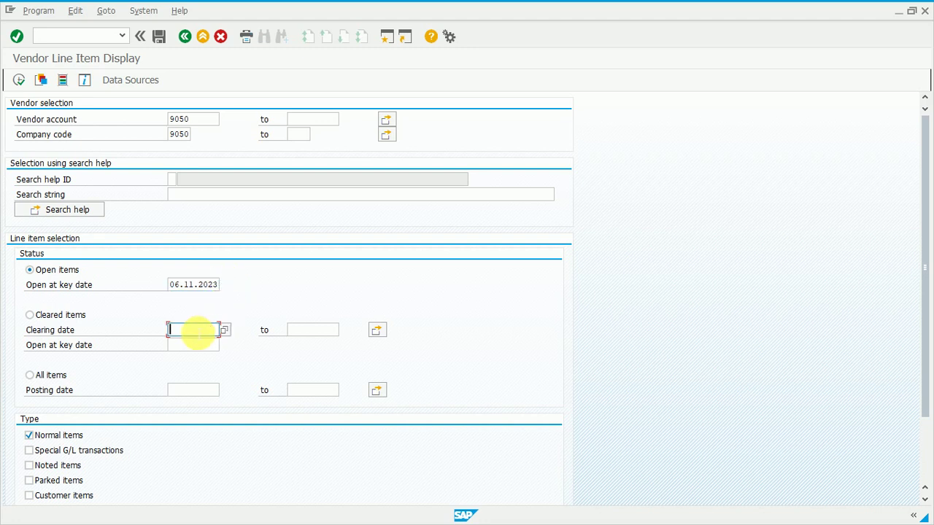
pyautogui.hotkey('ctrl', 'v')
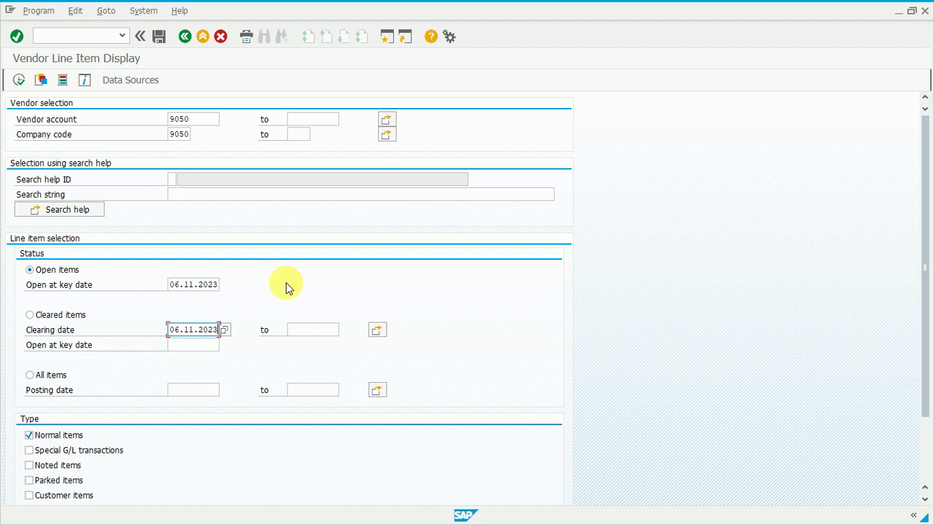
pyautogui.click(203, 346)
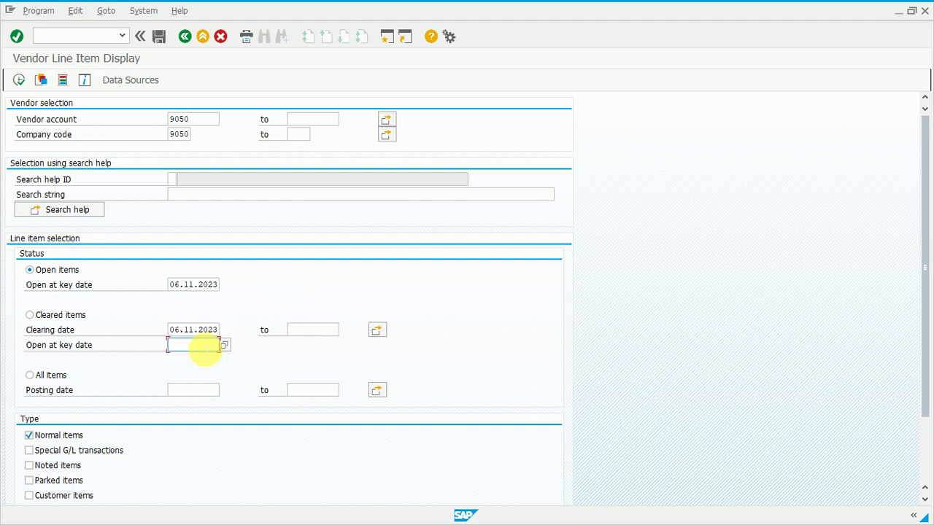
pyautogui.hotkey('ctrl', 'v')
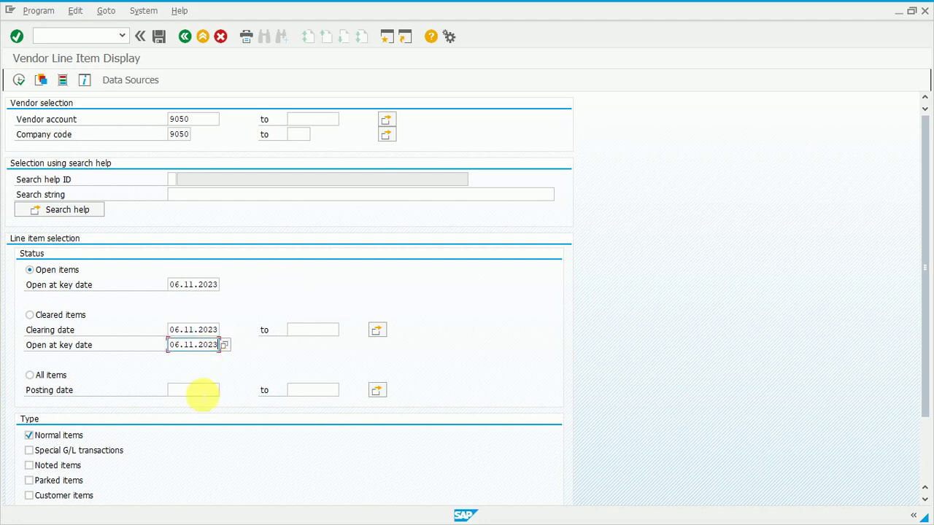
pyautogui.click(201, 391)
pyautogui.hotkey('ctrl', 'v')
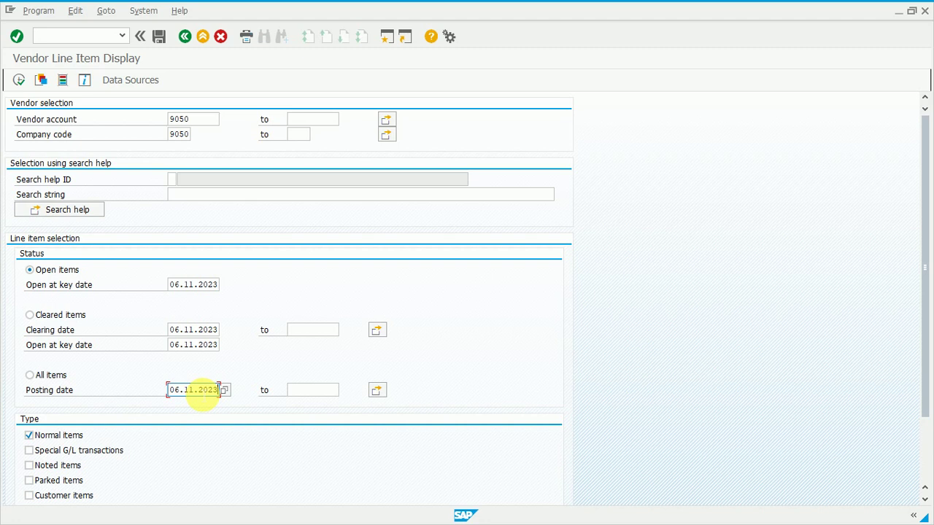
pyautogui.hotkey('alt', 'Tab')
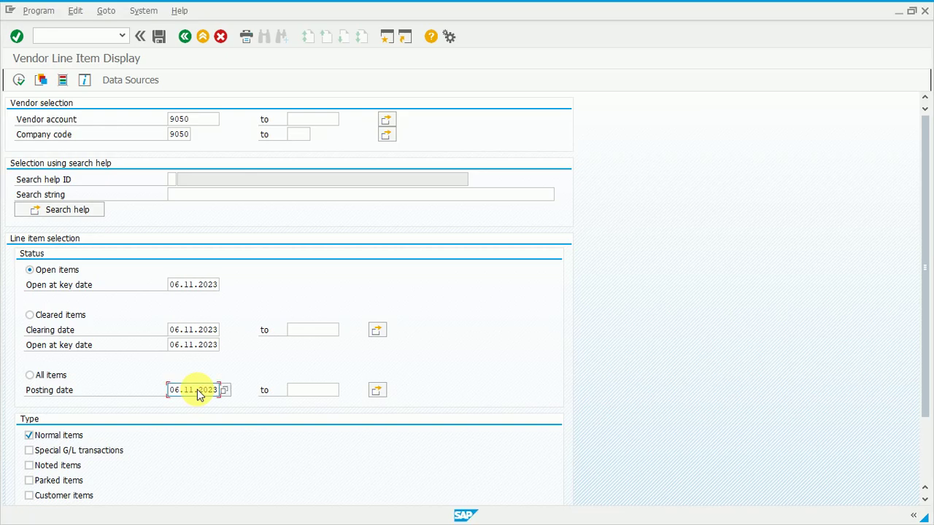
pyautogui.click(196, 391)
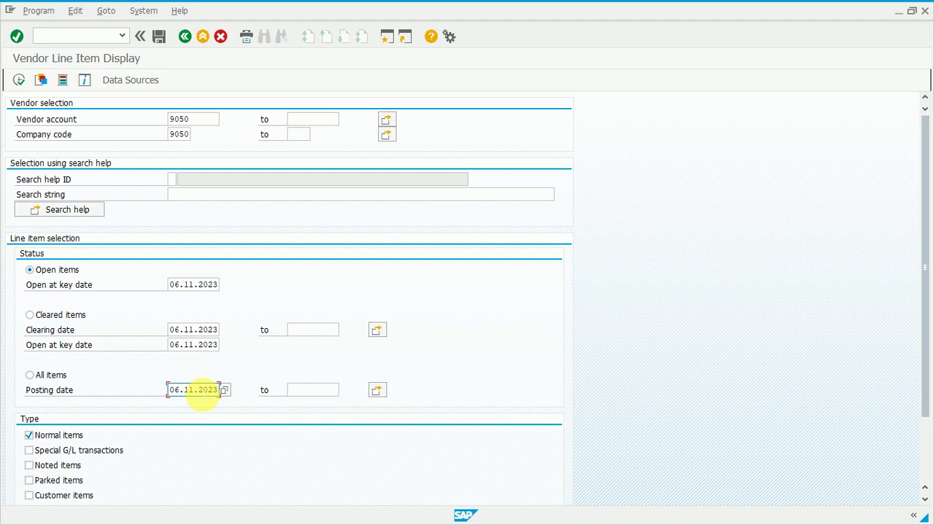
# - Leave Vendor Line Item Display and run the material list transaction ZMM60 for plant 9050
pyautogui.click(80, 35)
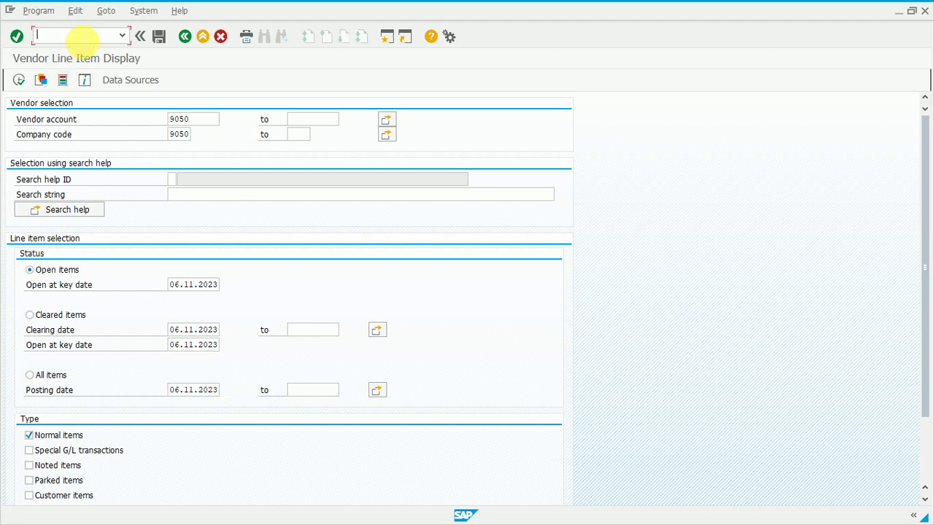
pyautogui.click(205, 38)
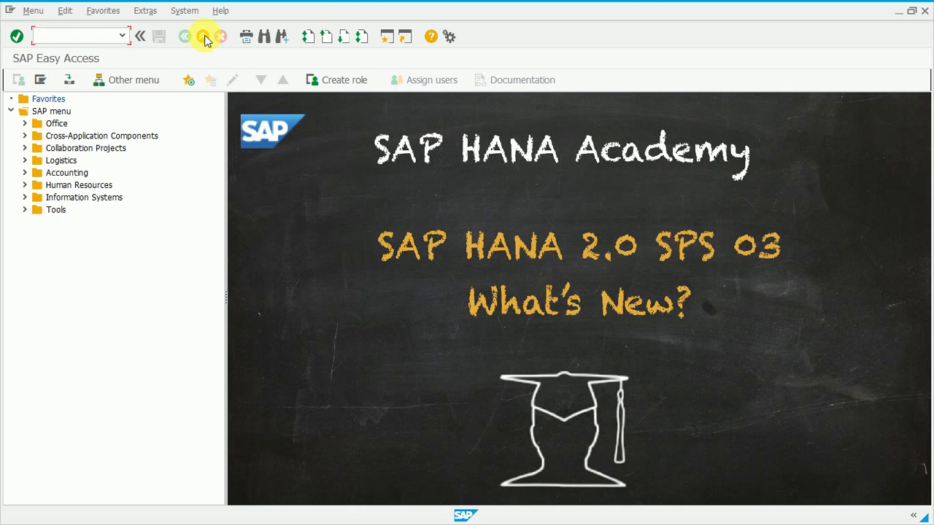
pyautogui.write('ZMM60')
pyautogui.press('Return')
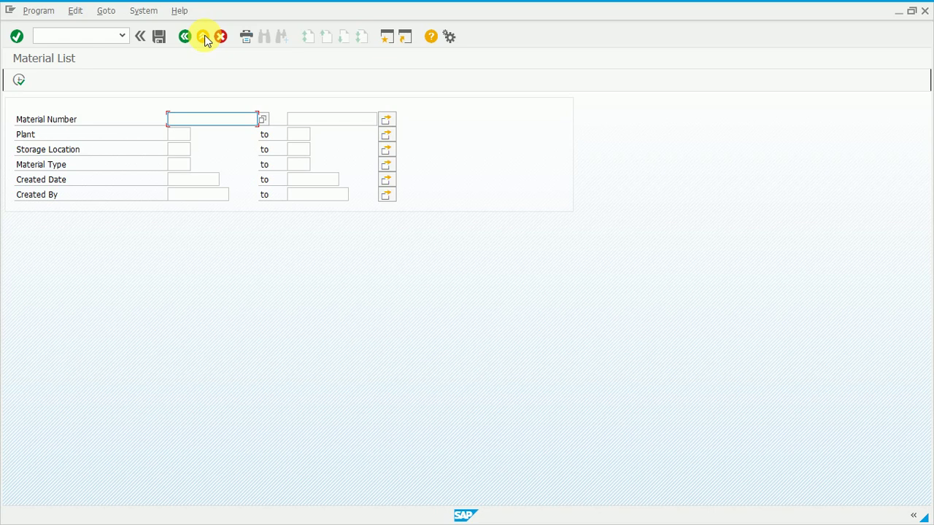
pyautogui.press('Down')
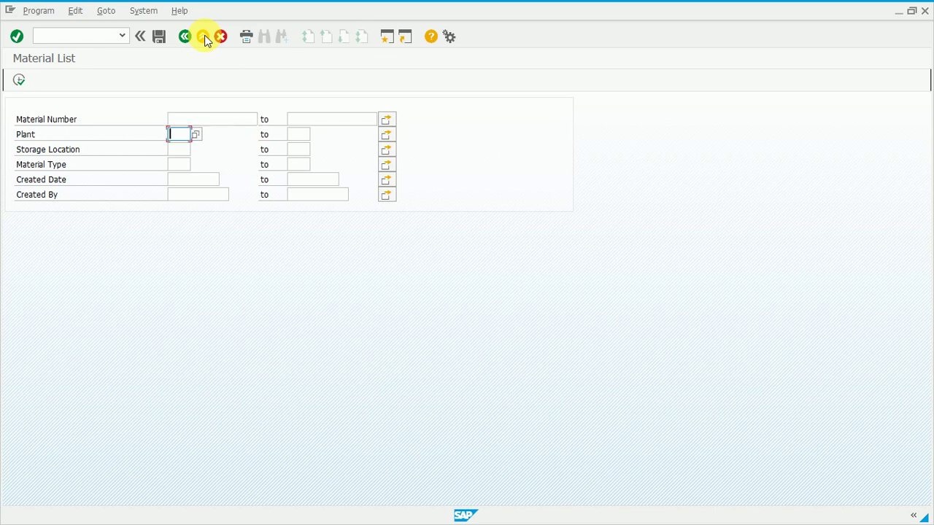
pyautogui.write('9050')
pyautogui.click(204, 38)
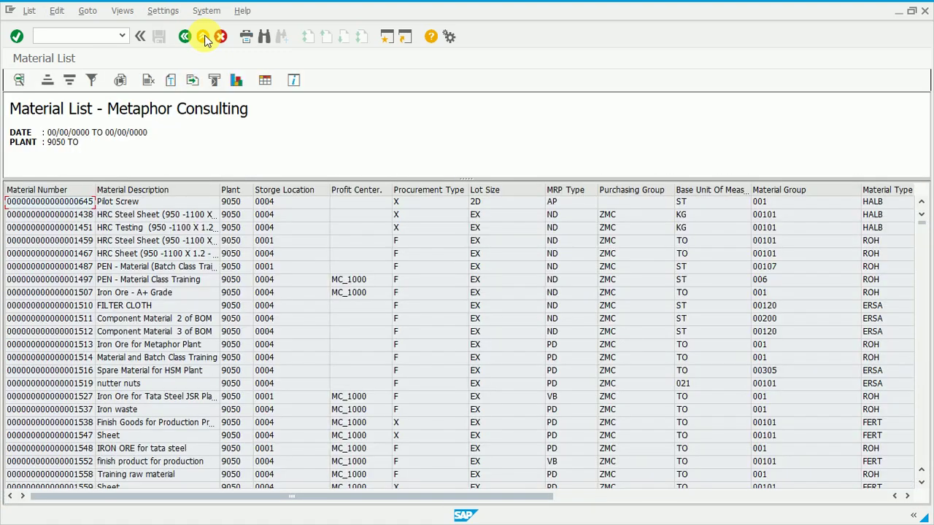
# - Copy the material numbers of the first seven rows, from 645 through 1497
pyautogui.click(64, 216)
pyautogui.click(64, 203)
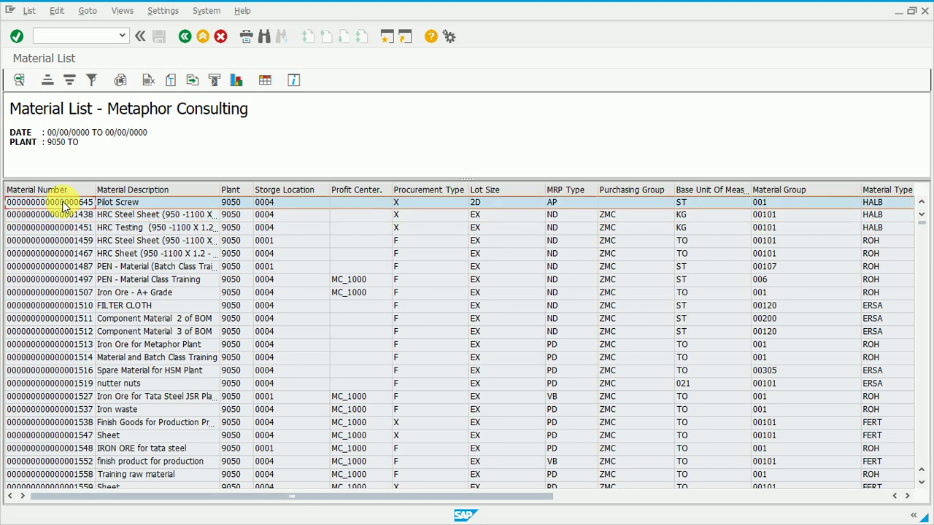
pyautogui.click(64, 204)
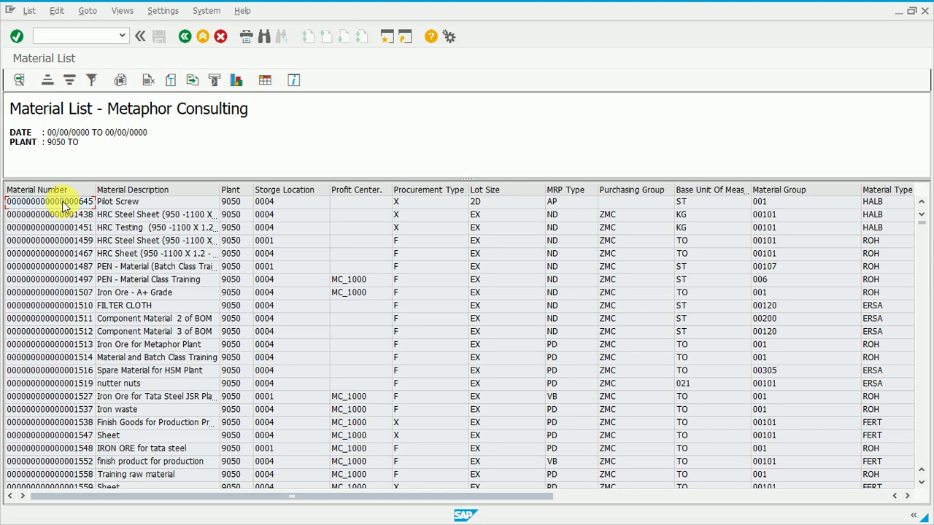
pyautogui.click(64, 205)
pyautogui.moveTo(65, 204); pyautogui.dragTo(65, 290)
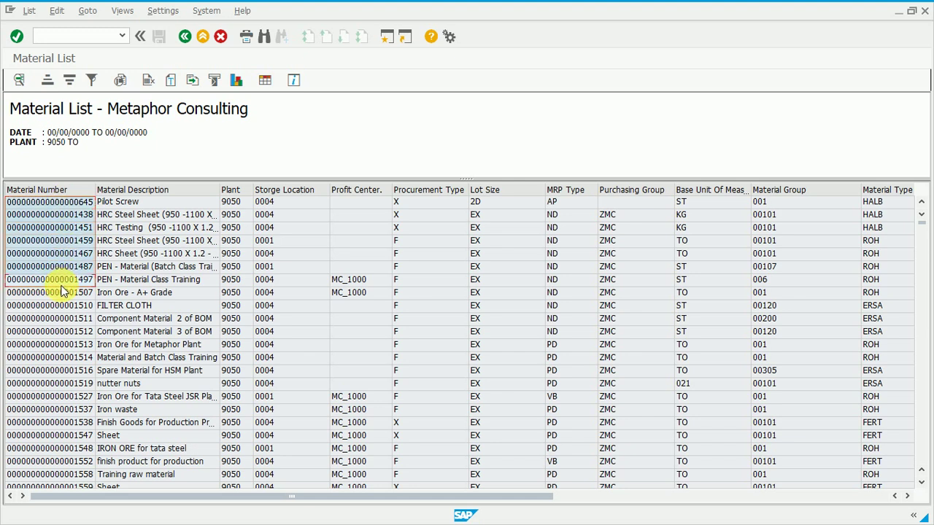
pyautogui.hotkey('ctrl', 'c')
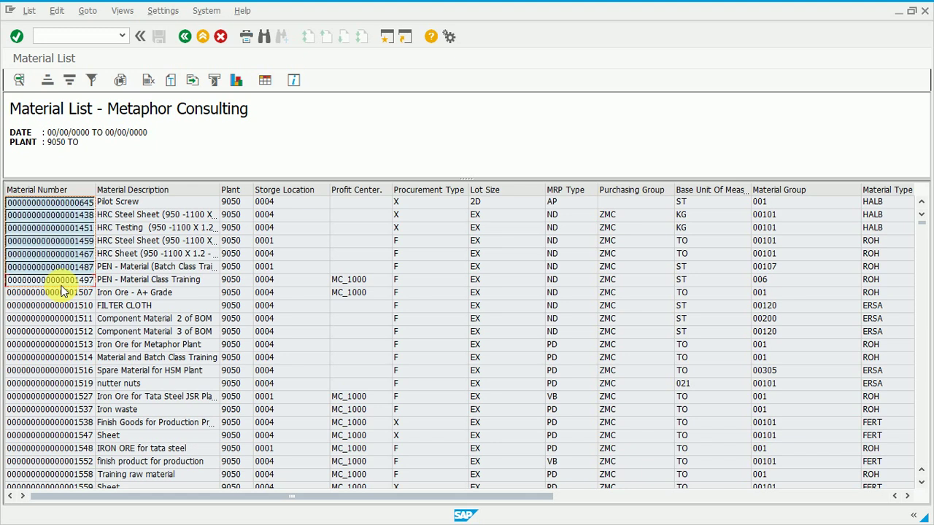
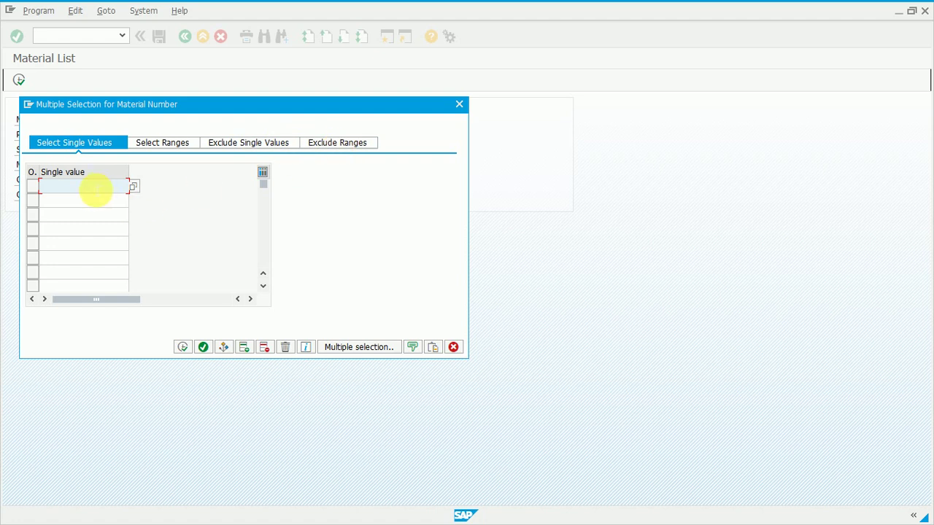
# - Paste material numbers 1451, 1459, 1467, 1487 and 1497 as single values for Material Number and execute the report
pyautogui.hotkey('shift', 'F12')
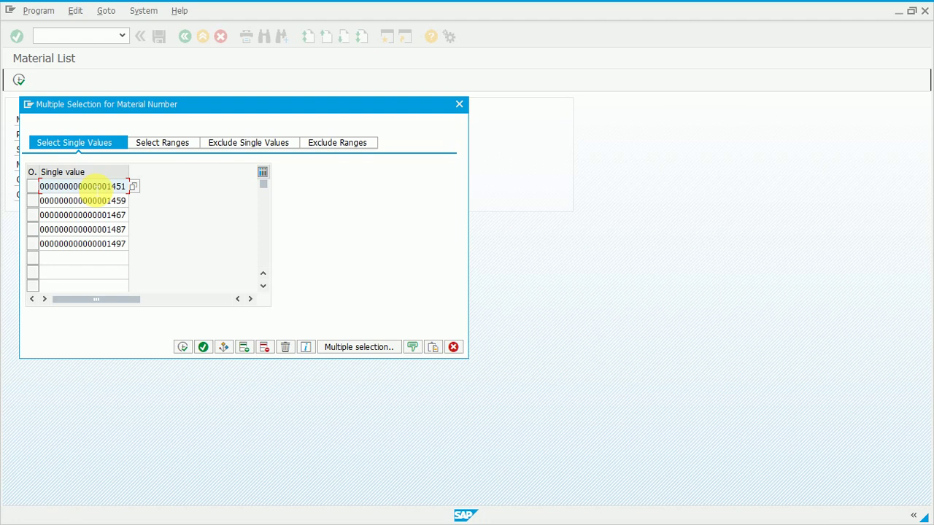
pyautogui.press('F8')
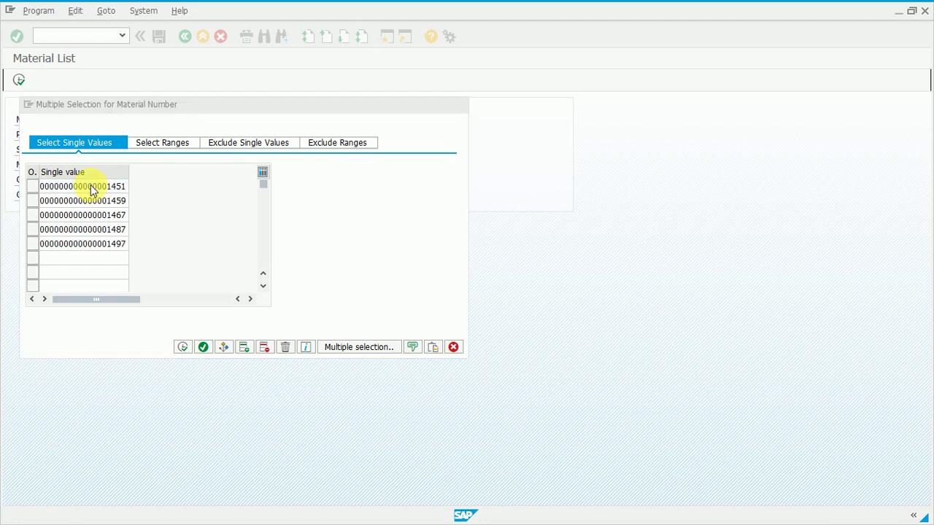
pyautogui.press('F8')
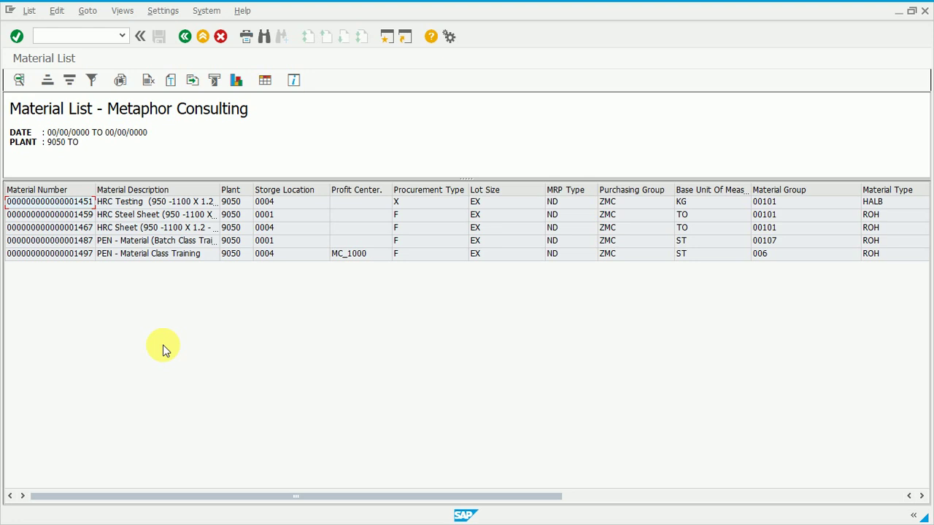
# - Return to SAP Easy Access and run ZMM60 again for plant 9050 without a material number restriction
pyautogui.press('F2')
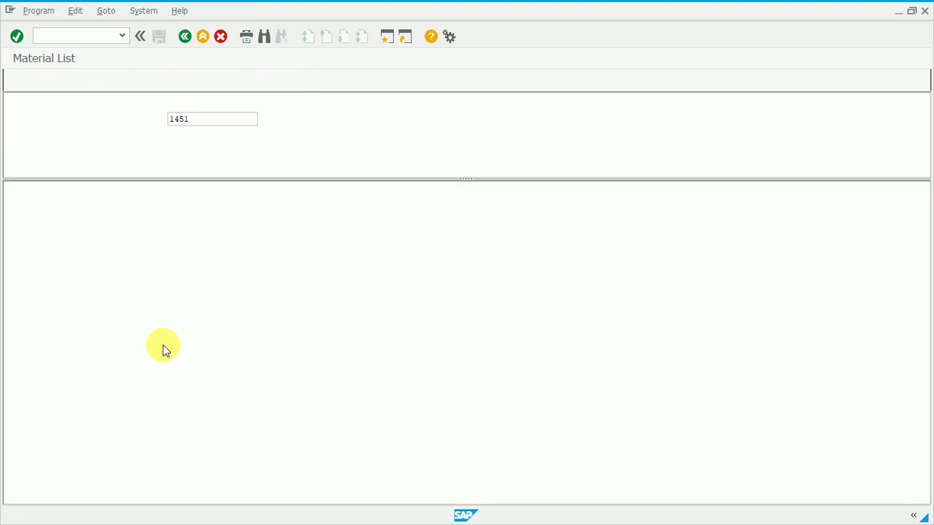
pyautogui.press('F3')
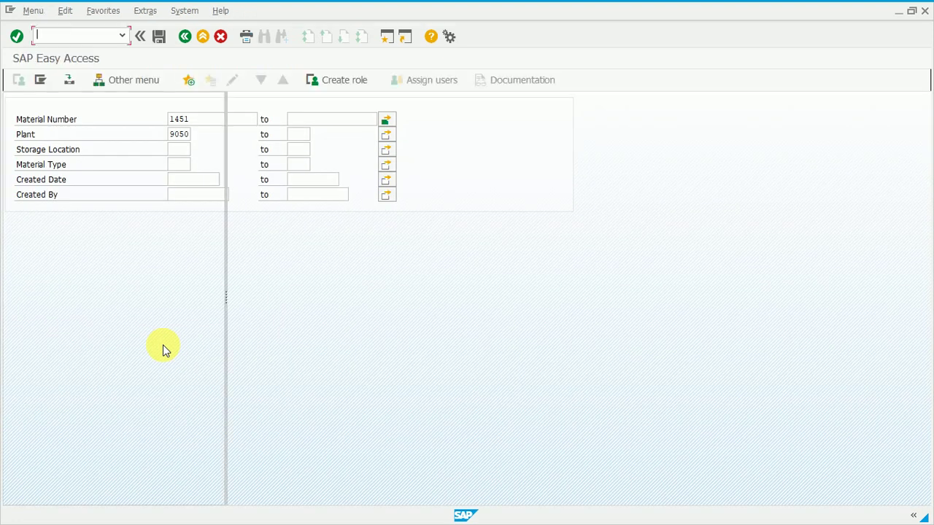
pyautogui.write('ZMM60')
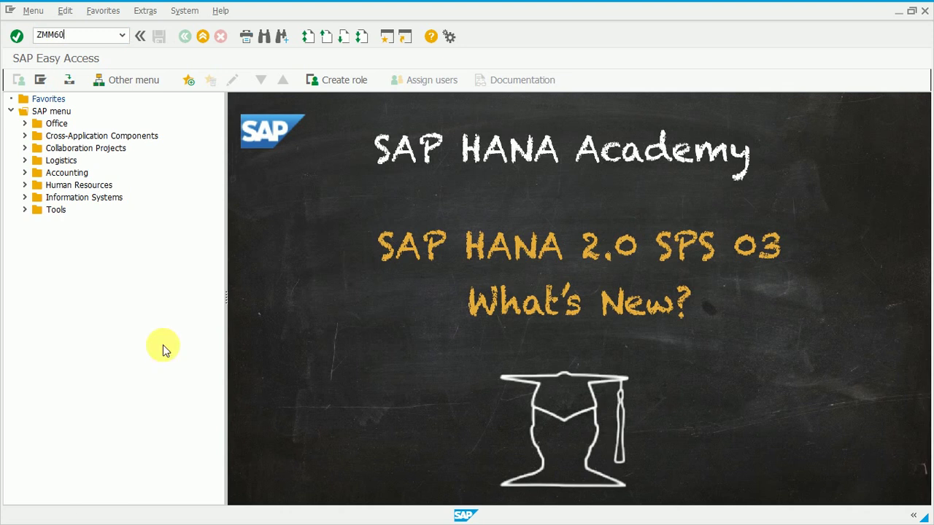
pyautogui.press('Return')
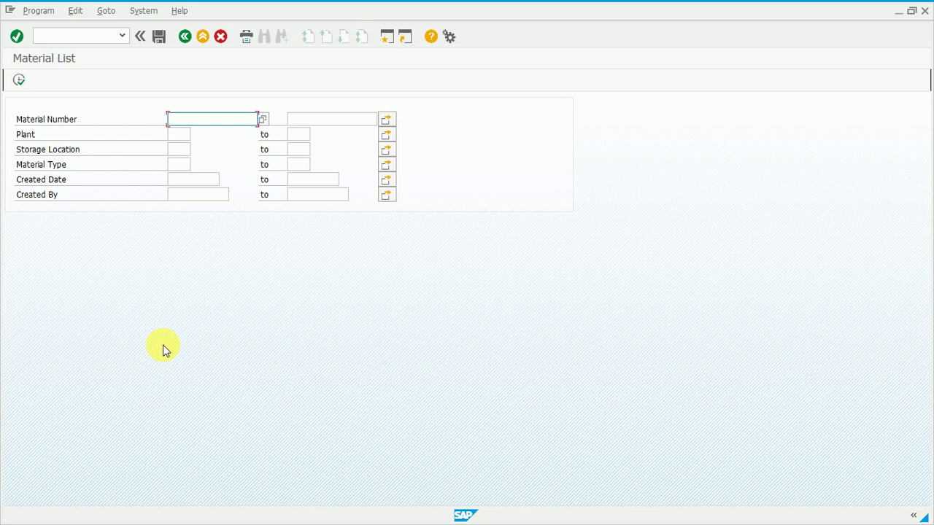
pyautogui.press('Tab')
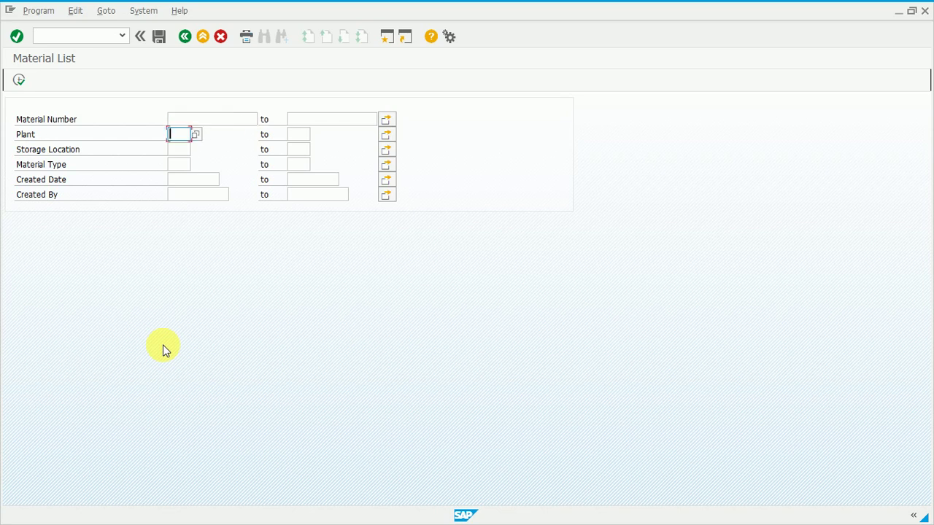
pyautogui.write('9050')
pyautogui.press('F8')
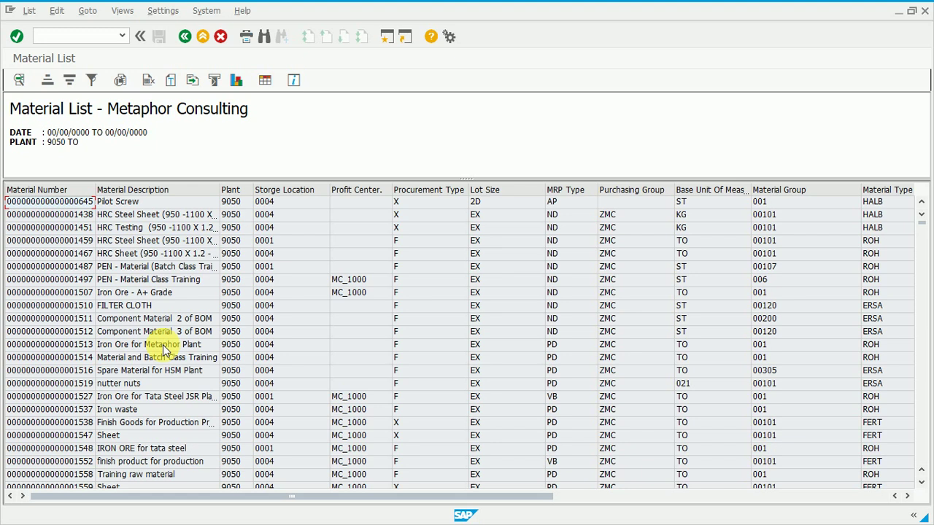
# - Select the cells from Material Number through Storge Location for the first eight rows, down to material 1507
pyautogui.click(78, 206)
pyautogui.doubleClick(78, 206)
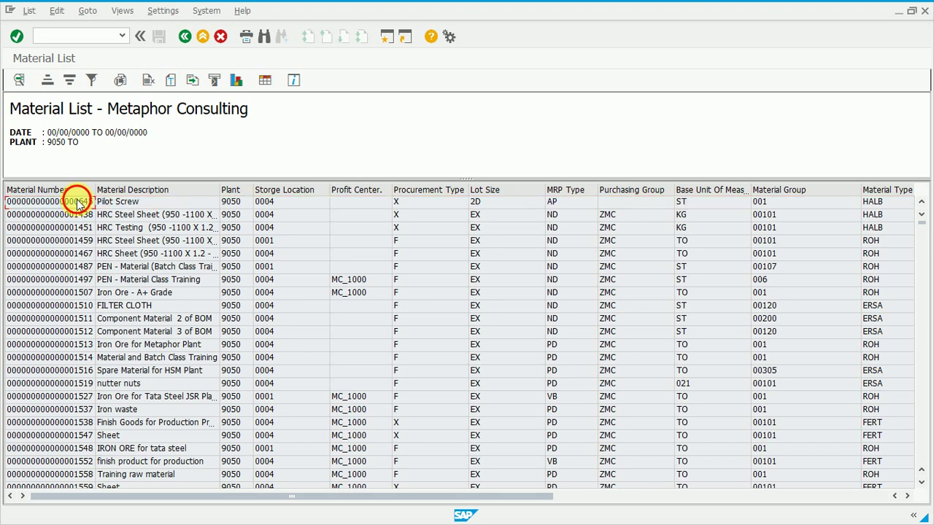
pyautogui.click(124, 210)
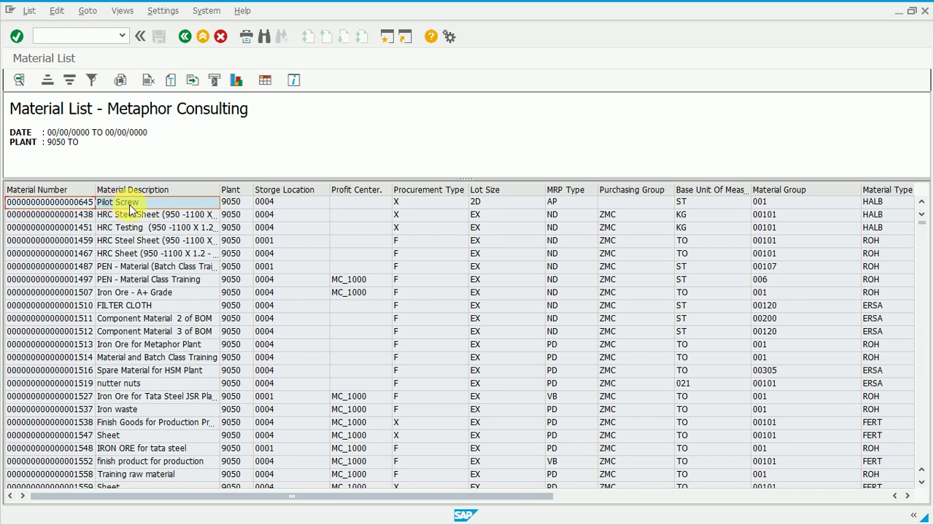
pyautogui.click(274, 208)
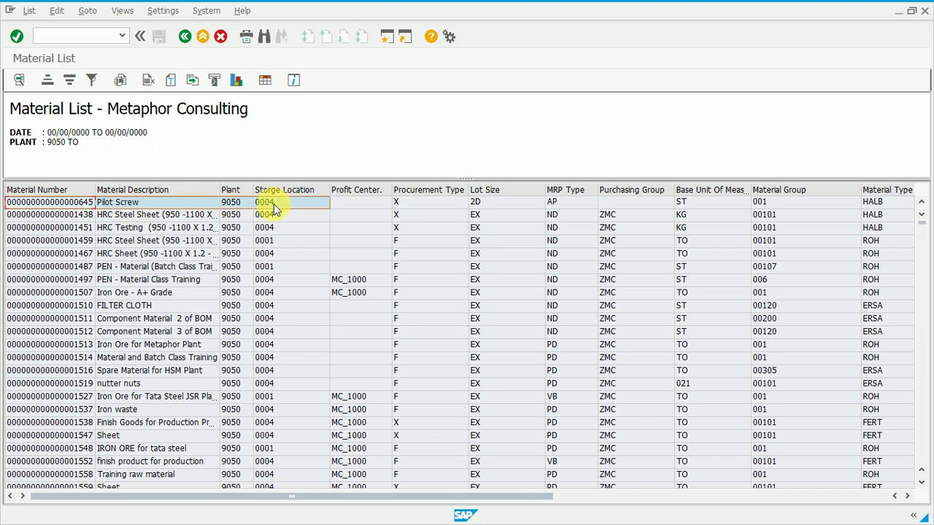
pyautogui.moveTo(273, 209); pyautogui.dragTo(274, 290)
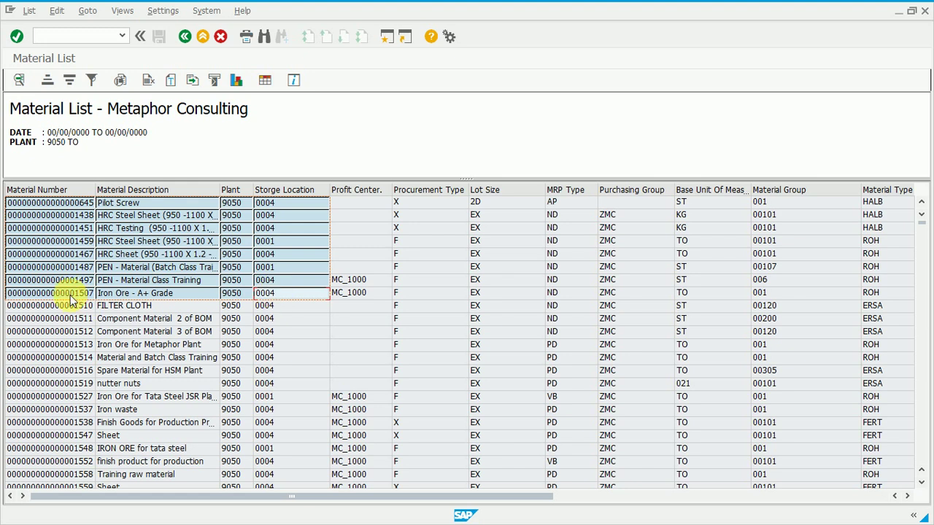
# - Select the Material Number to Storge Location block for materials 1467 to 1512, and replace that selection with materials 1497 to 1516
pyautogui.click(69, 257)
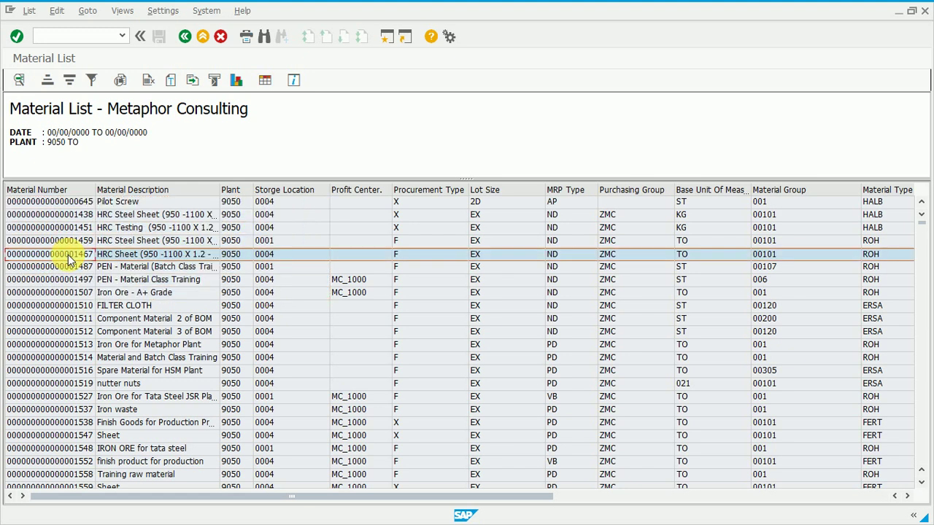
pyautogui.moveTo(69, 257); pyautogui.dragTo(261, 333)
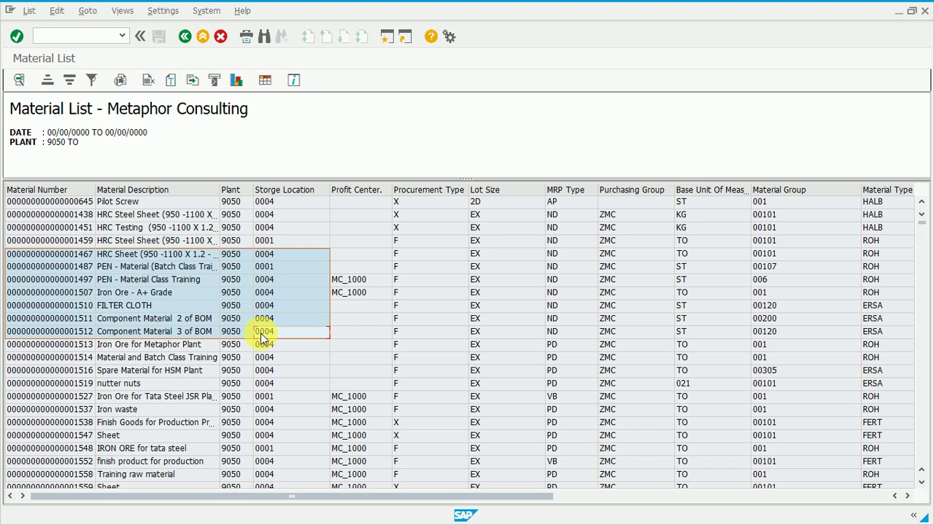
pyautogui.click(59, 283)
pyautogui.moveTo(59, 287); pyautogui.dragTo(268, 373)
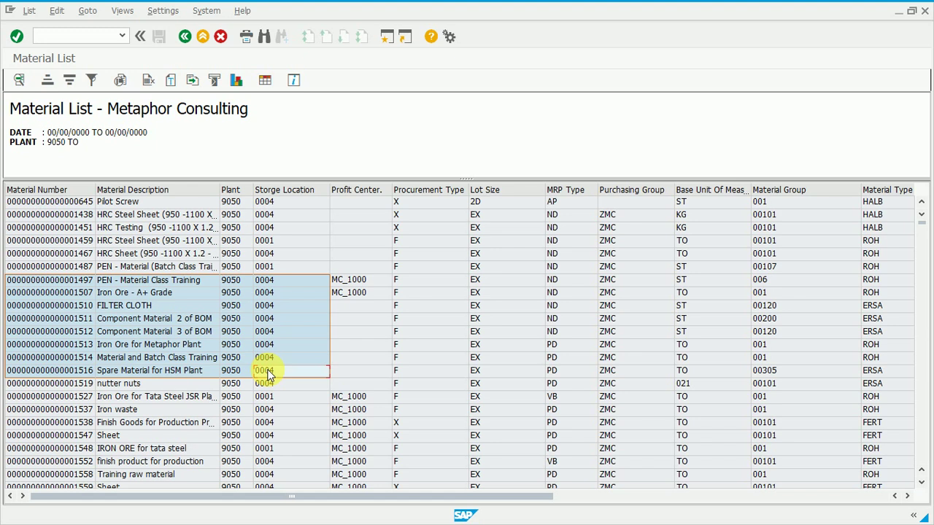
# - Run transaction ME23N from the Material List report within the same session using /NME23N
pyautogui.hotkey('alt', 'Tab')
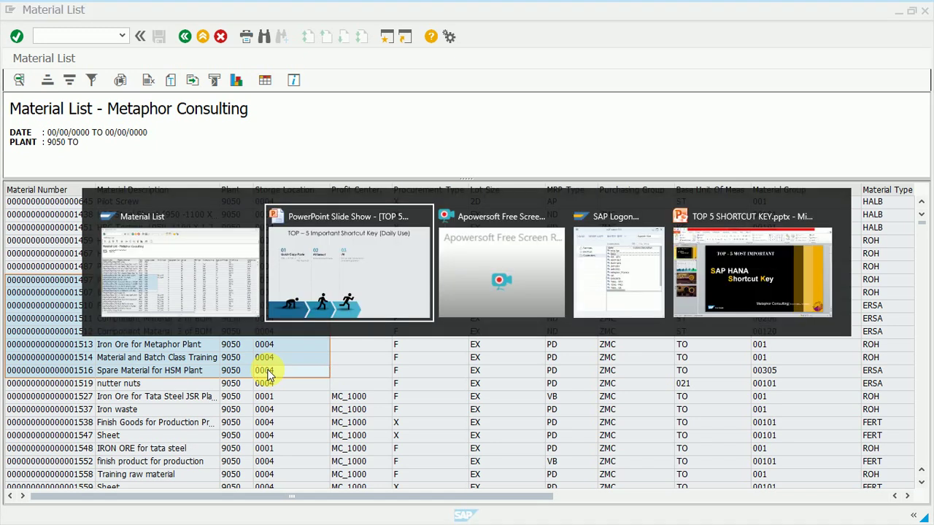
pyautogui.click(193, 280)
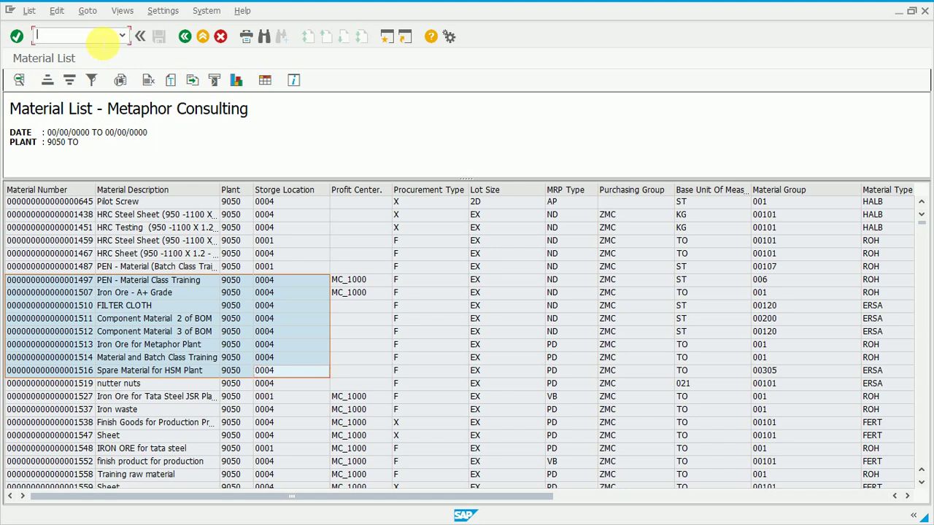
pyautogui.write('/NME23')
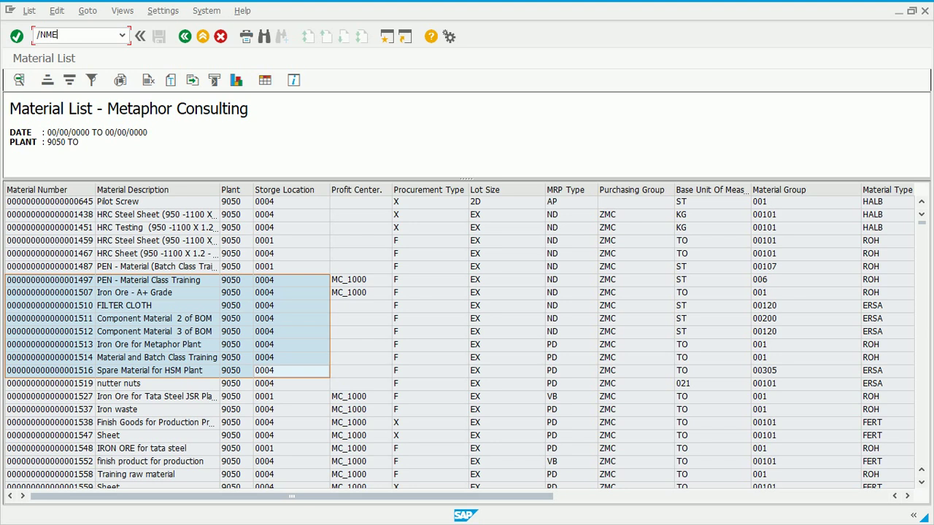
pyautogui.write('N')
pyautogui.press('Return')
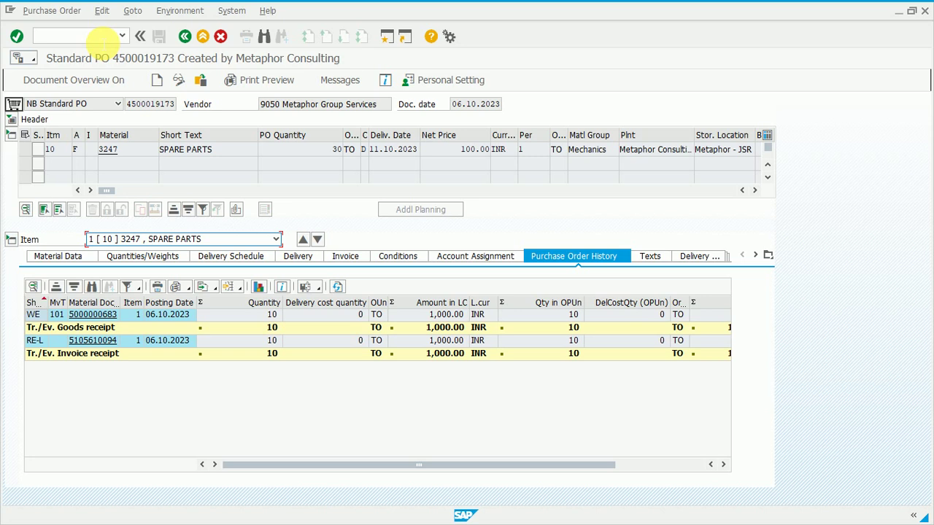
pyautogui.hotkey('alt', 'Tab')
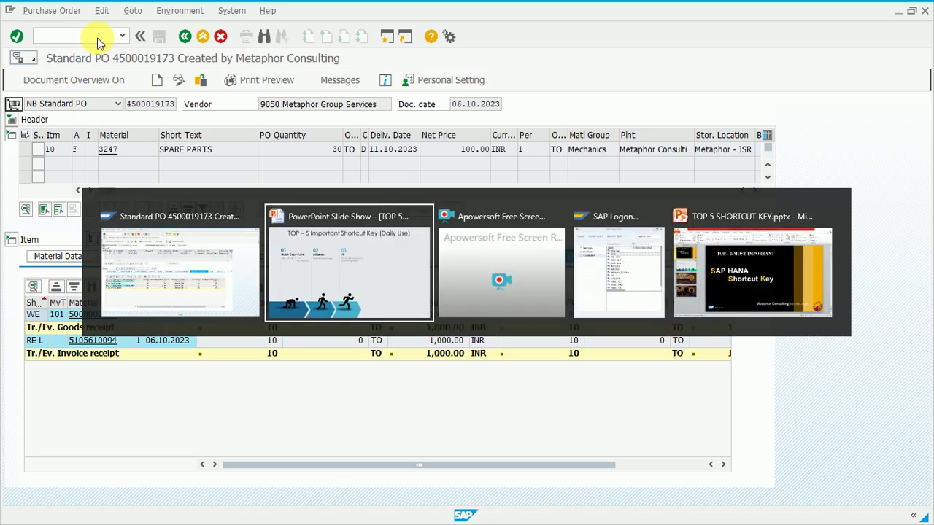
pyautogui.click(170, 259)
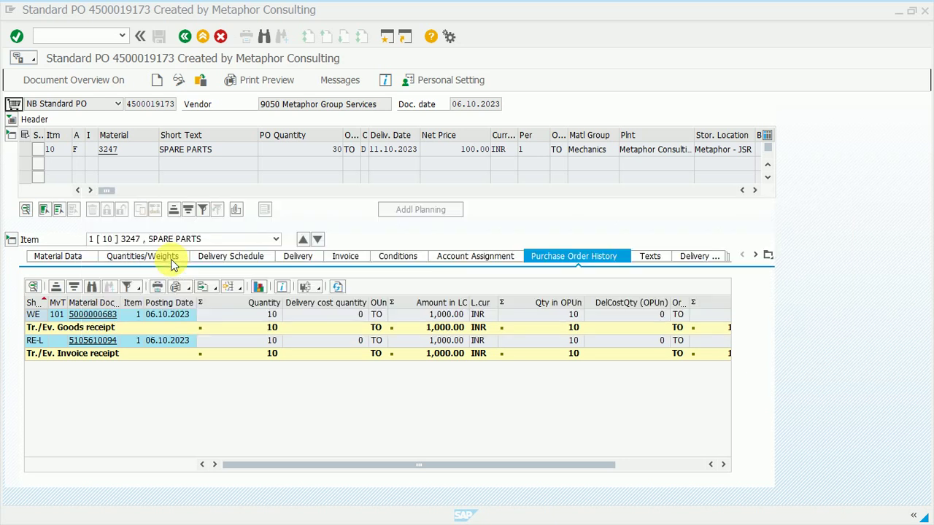
pyautogui.hotkey('alt', 'p')
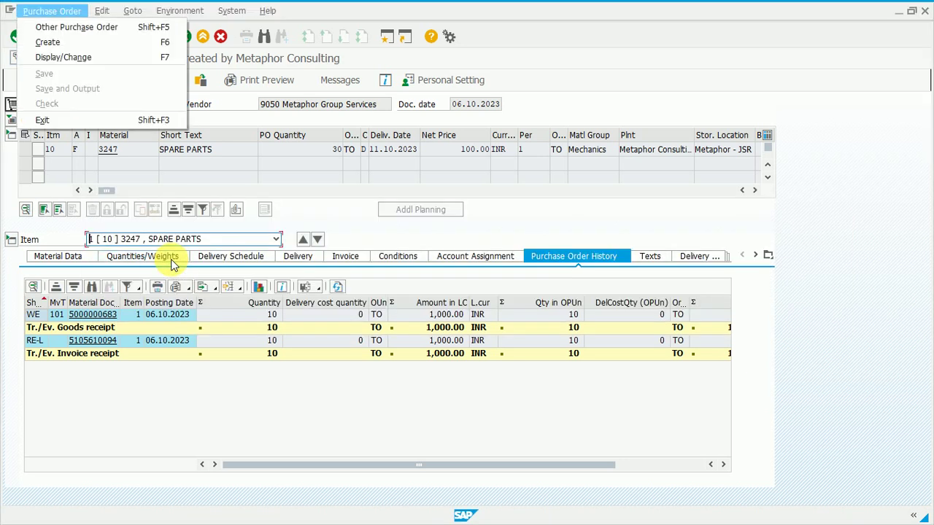
pyautogui.press('Escape')
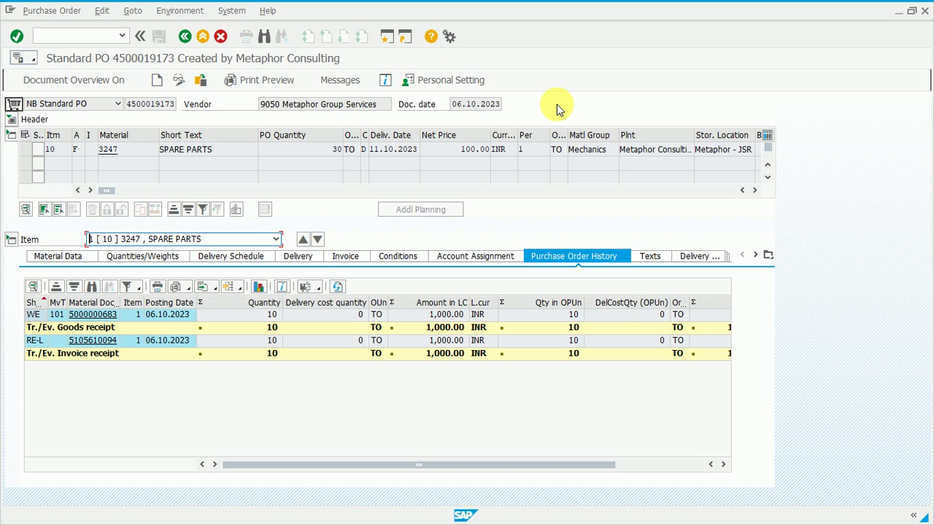
# - Open transaction ML81N in a new session using /OML81N, keeping the purchase order session open
pyautogui.click(80, 37)
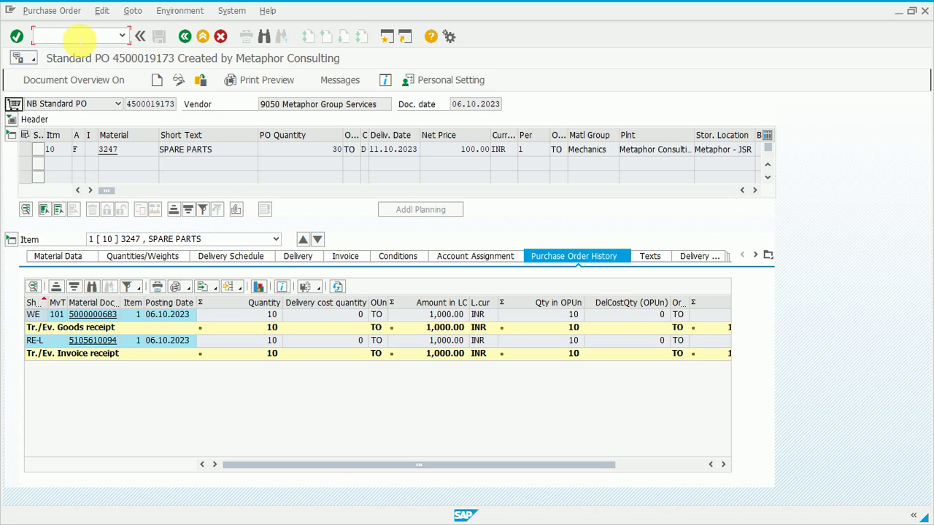
pyautogui.write('/O')
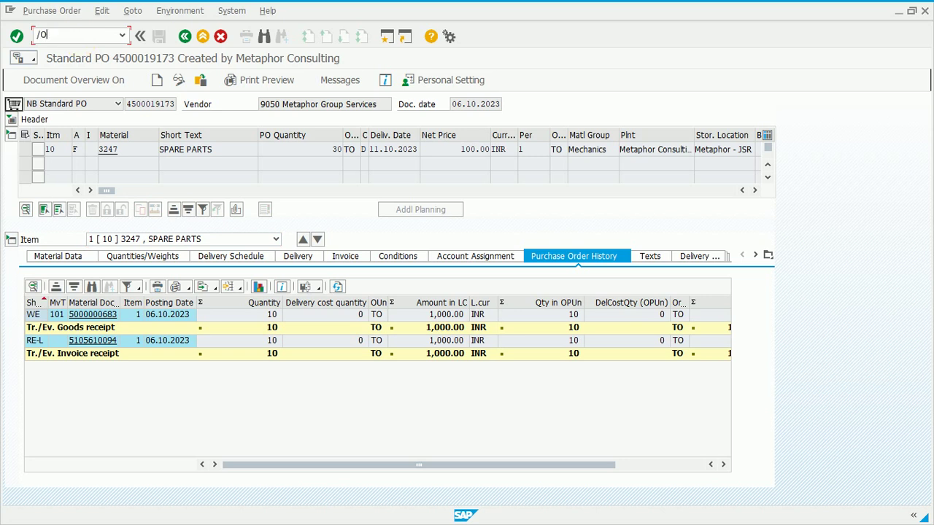
pyautogui.write('ML81N')
pyautogui.press('Return')
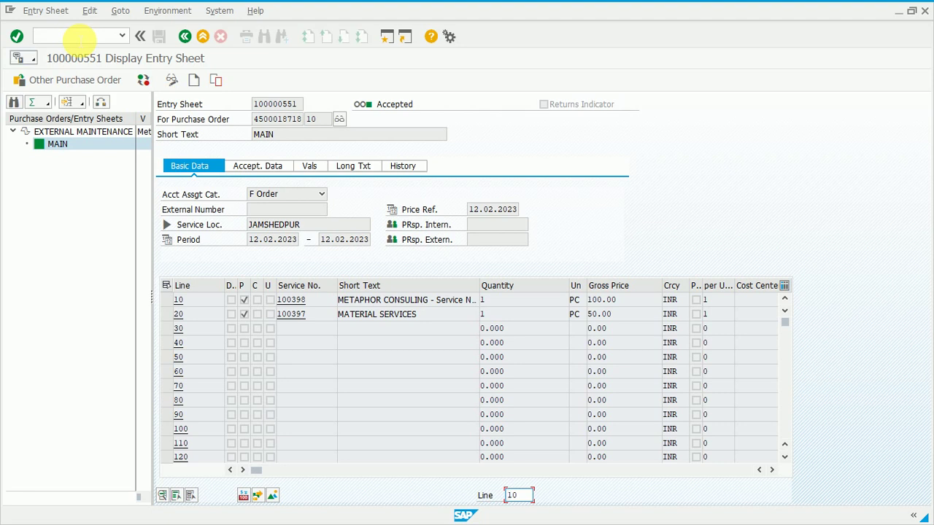
# - Switch back to the purchase order session and replace it with transaction MM60 using /NMM60
pyautogui.hotkey('alt', 'Tab')
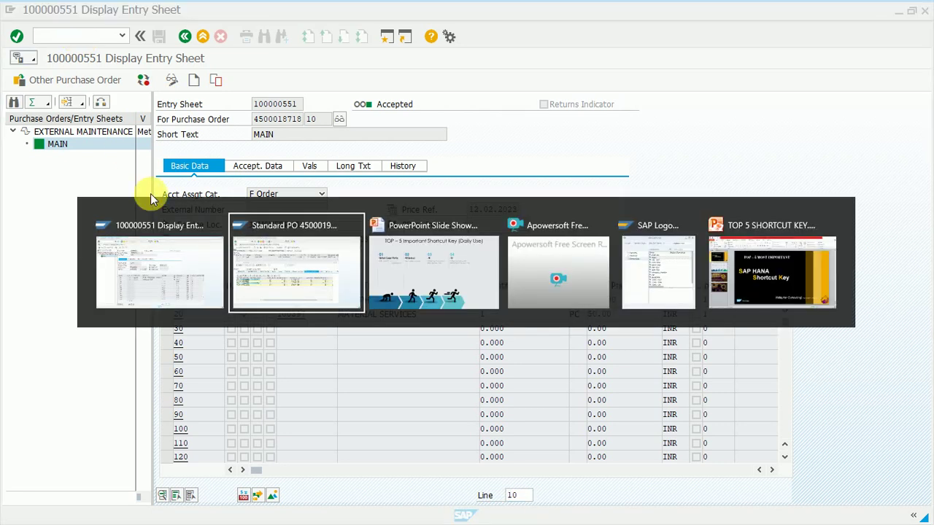
pyautogui.click(277, 281)
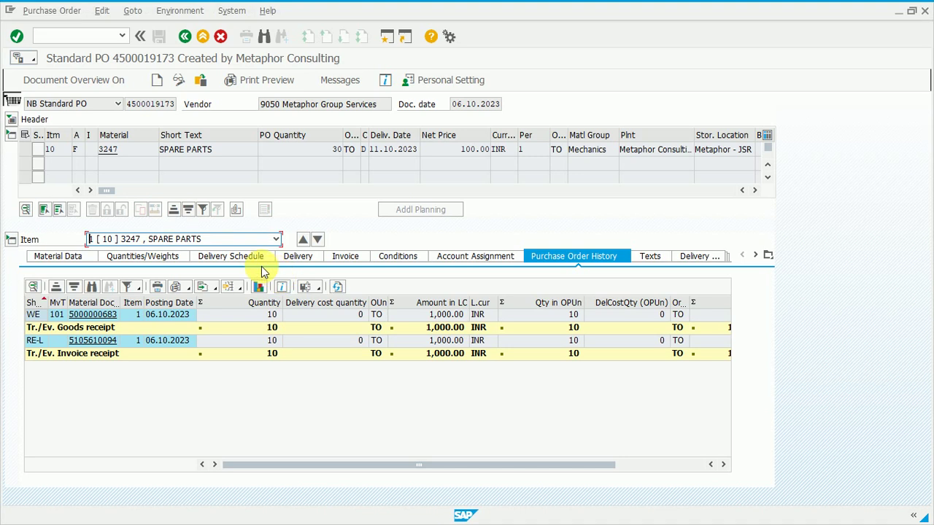
pyautogui.click(106, 32)
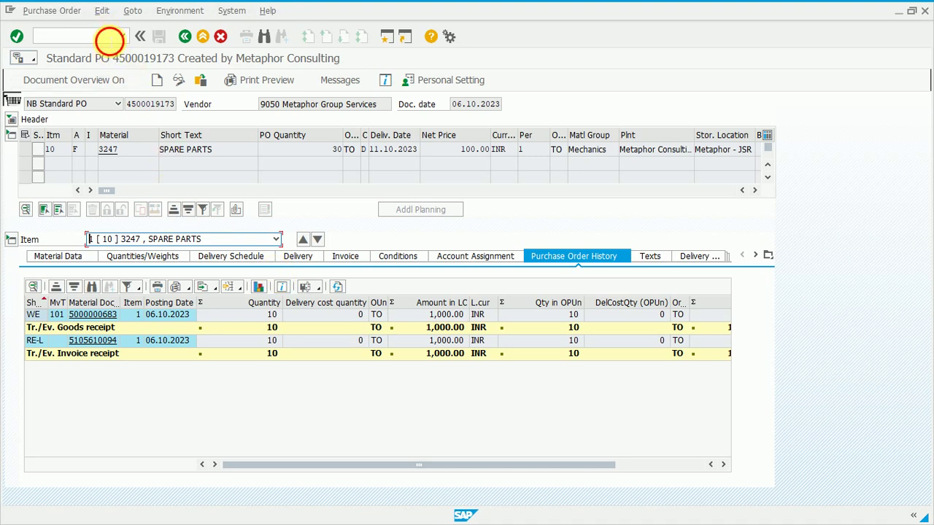
pyautogui.write('/N')
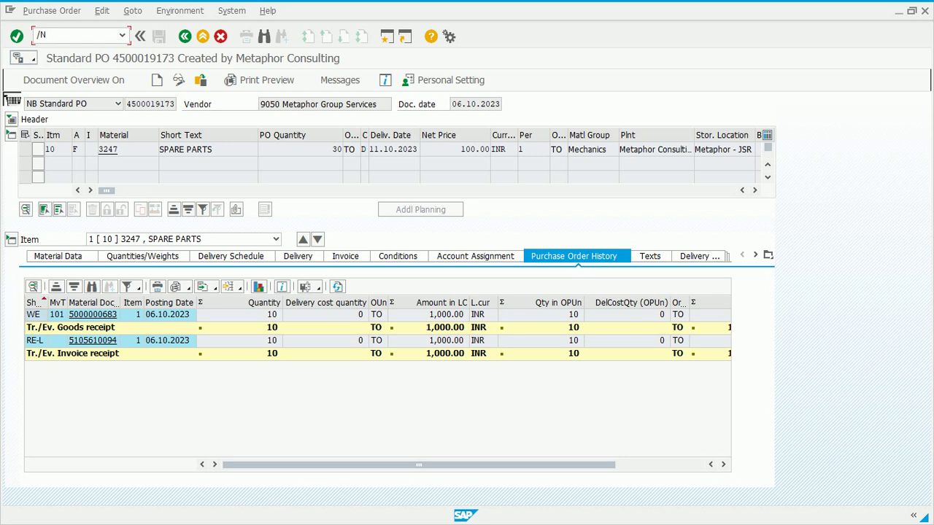
pyautogui.write('MM60')
pyautogui.press('Return')
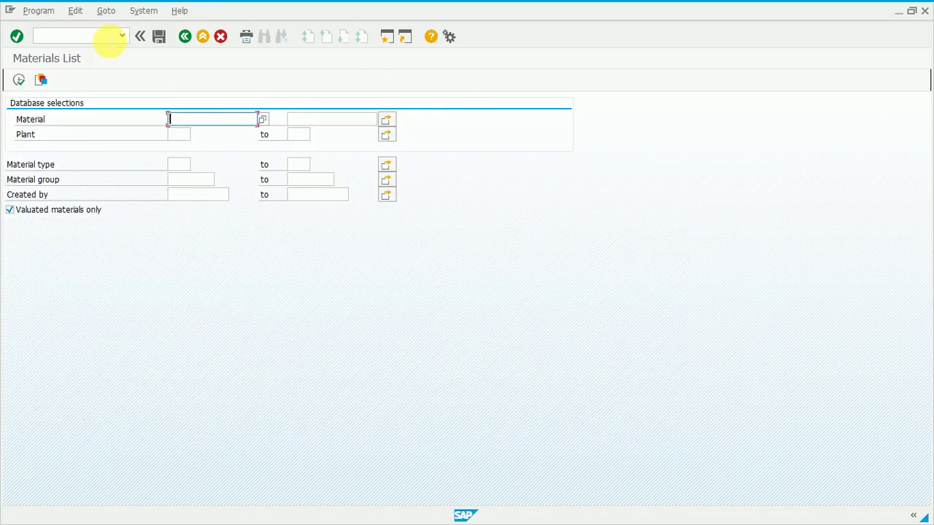
pyautogui.hotkey('alt', 'Tab')
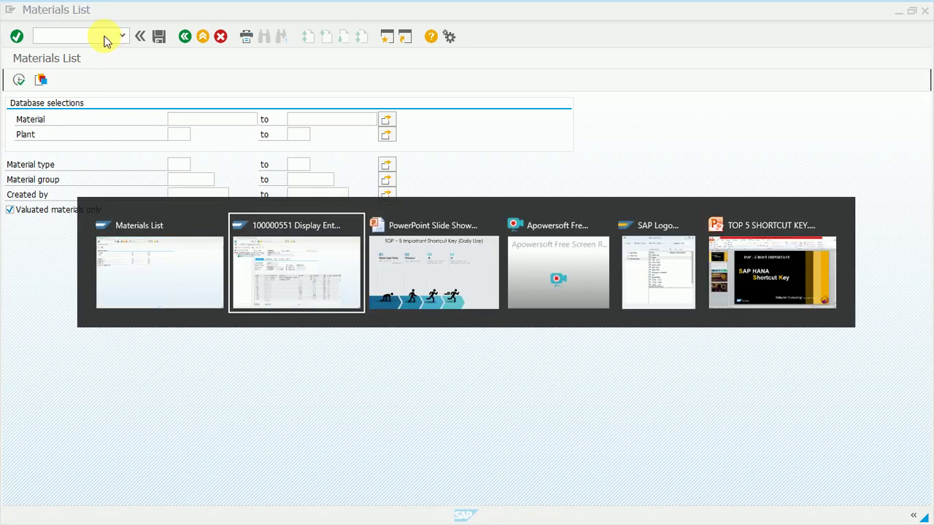
pyautogui.hotkey('alt', 'Tab')
pyautogui.hotkey('alt', 'Tab')
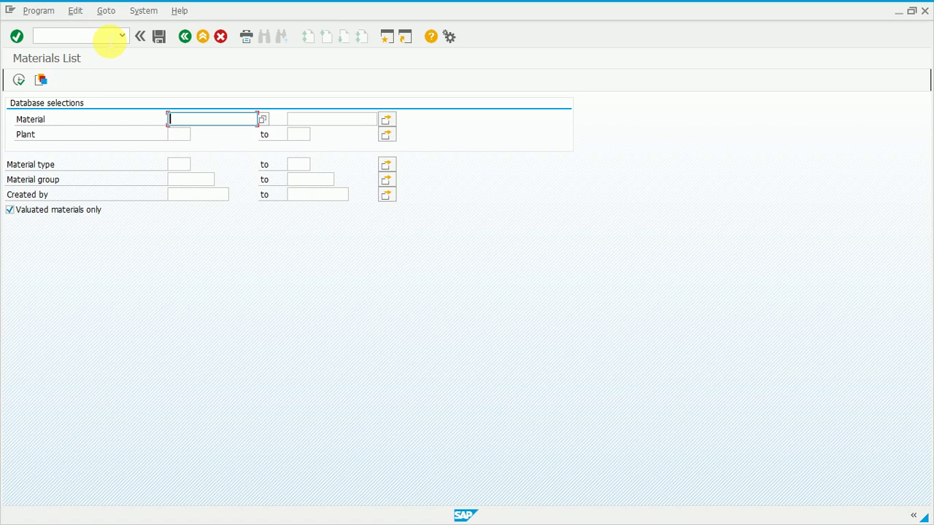
# - Open transaction ZMM60 in a new session from the Materials List selection screen using /OZMM60
pyautogui.click(109, 42)
pyautogui.write('/O')
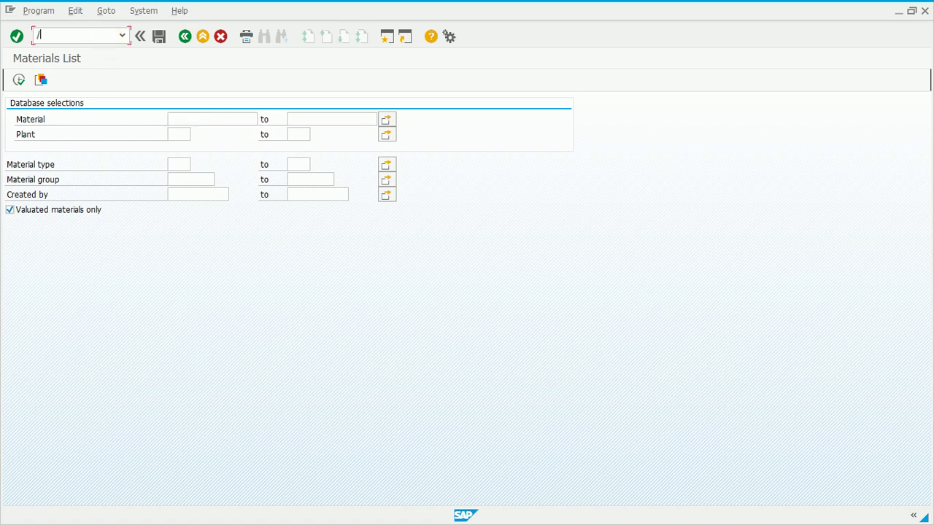
pyautogui.write('MM')
pyautogui.press('BackSpace')
pyautogui.press('BackSpace')
pyautogui.write('ZMM60')
pyautogui.press('Return')
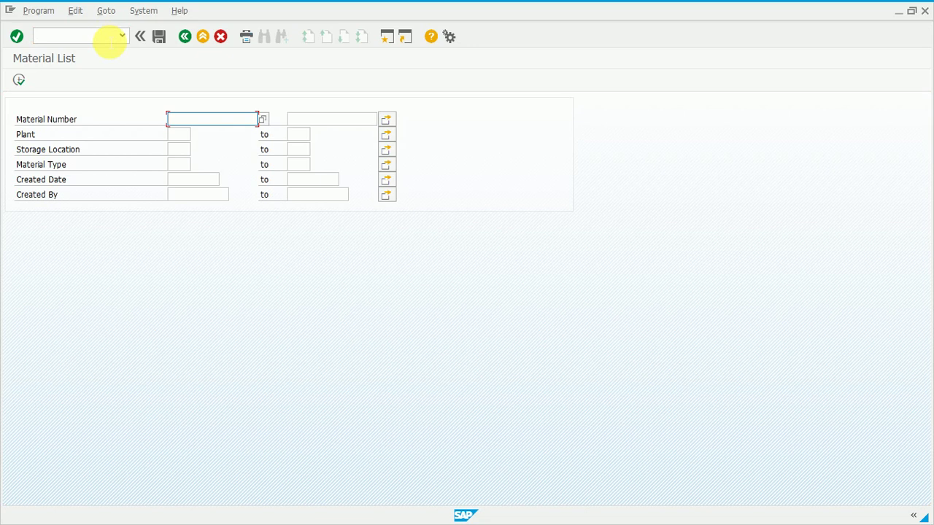
# - Switch to the MM60 Materials List session and open transaction ME23N from it in another new session using the /O prefix
pyautogui.hotkey('alt', 'Tab')
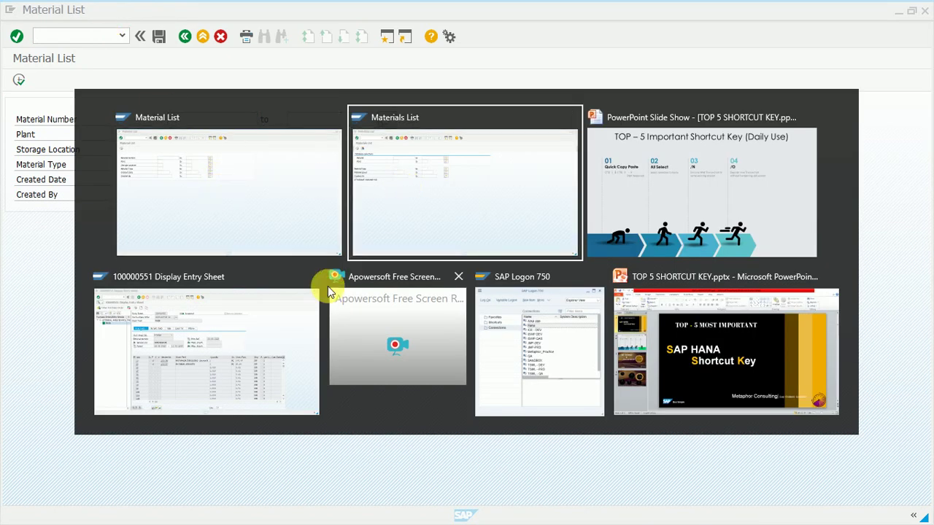
pyautogui.click(375, 202)
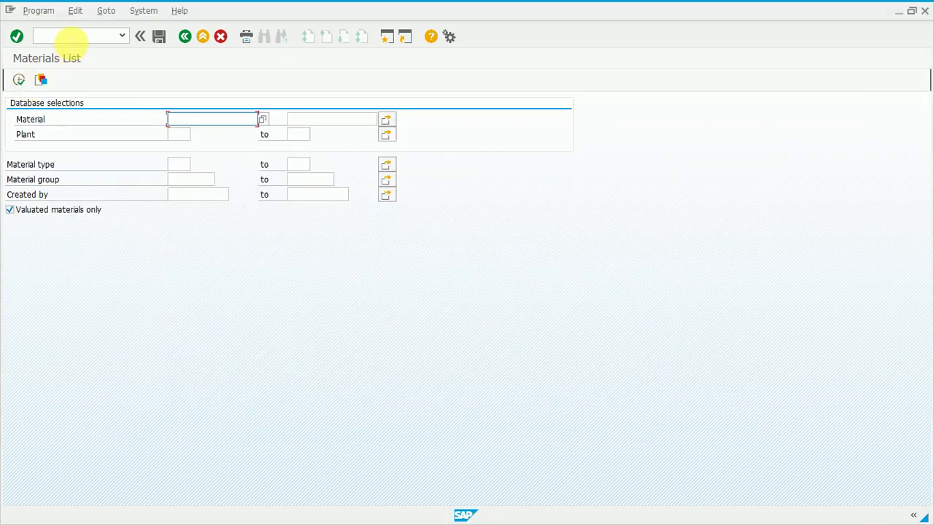
pyautogui.click(70, 37)
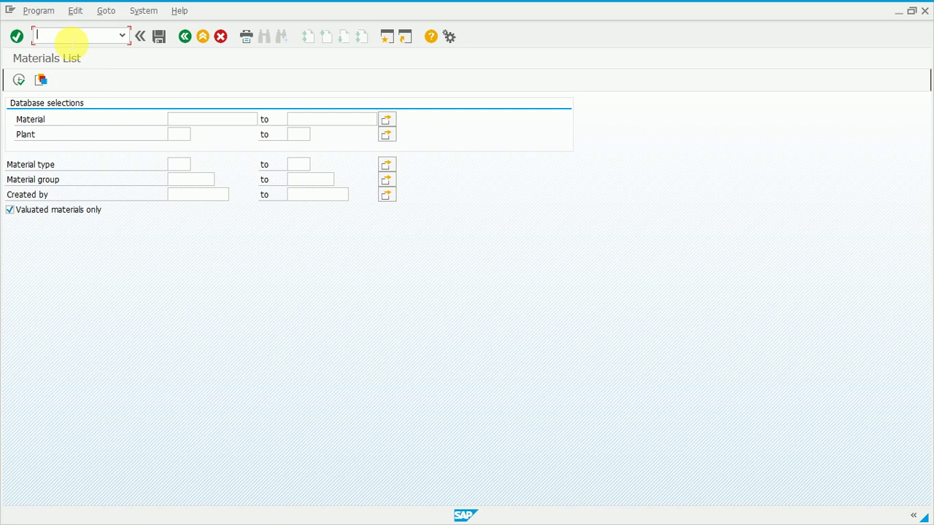
pyautogui.write('/0')
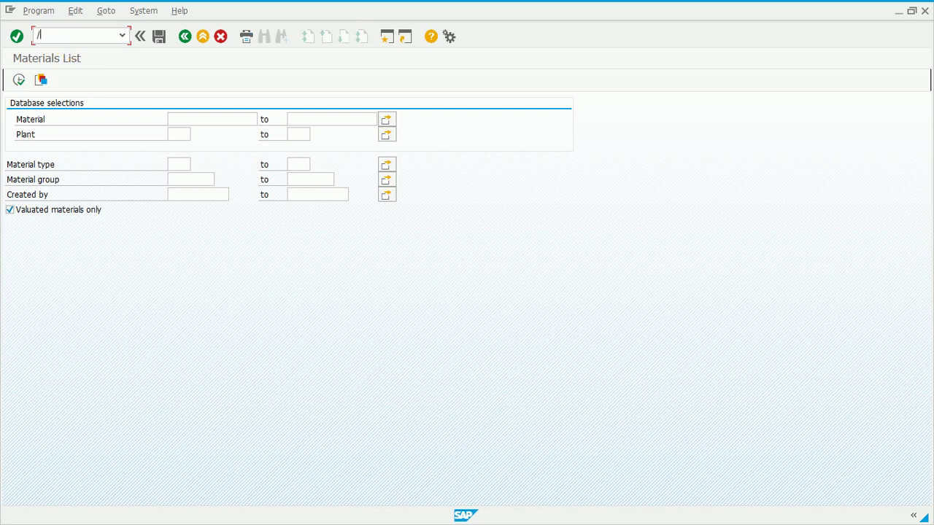
pyautogui.write('ME23N')
pyautogui.press('Return')
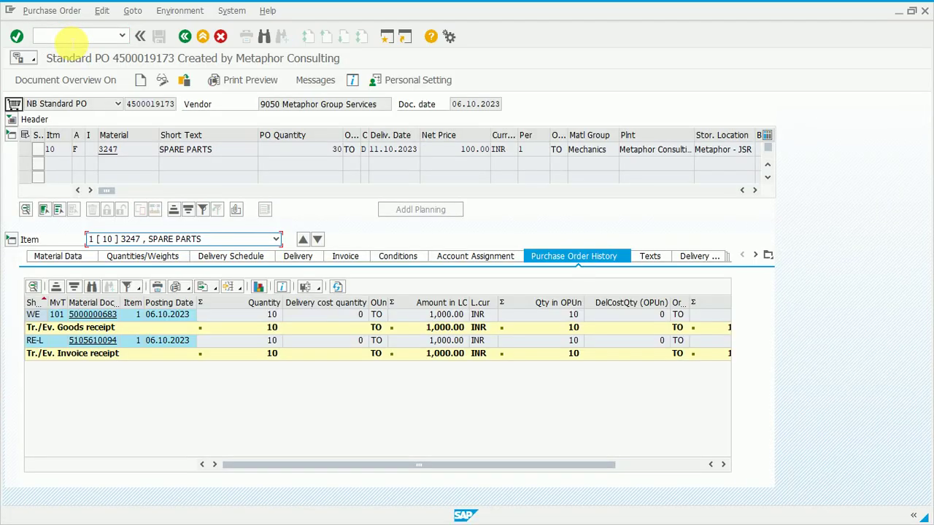
# - Switch to the ZMM60 Material List session and on to the PowerPoint slide show, and reveal the fifth shortcut, /NEX
pyautogui.hotkey('alt', 'Tab')
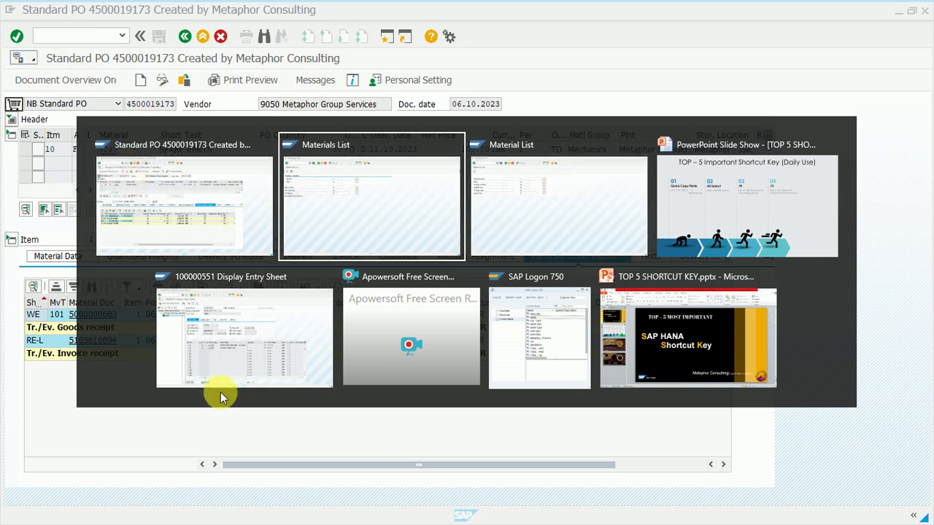
pyautogui.click(550, 173)
pyautogui.hotkey('alt', 'Tab')
pyautogui.press('Tab')
pyautogui.press('Tab')
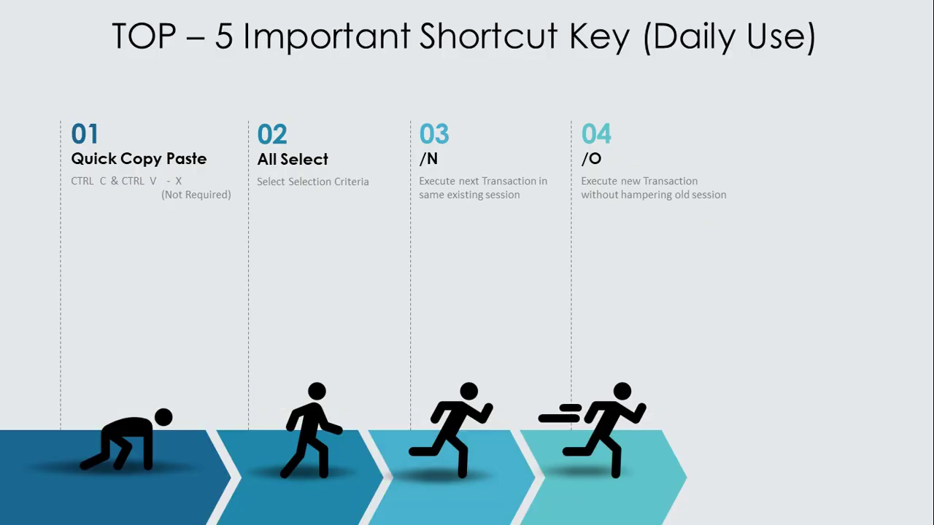
pyautogui.press('Left')
pyautogui.press('Right')
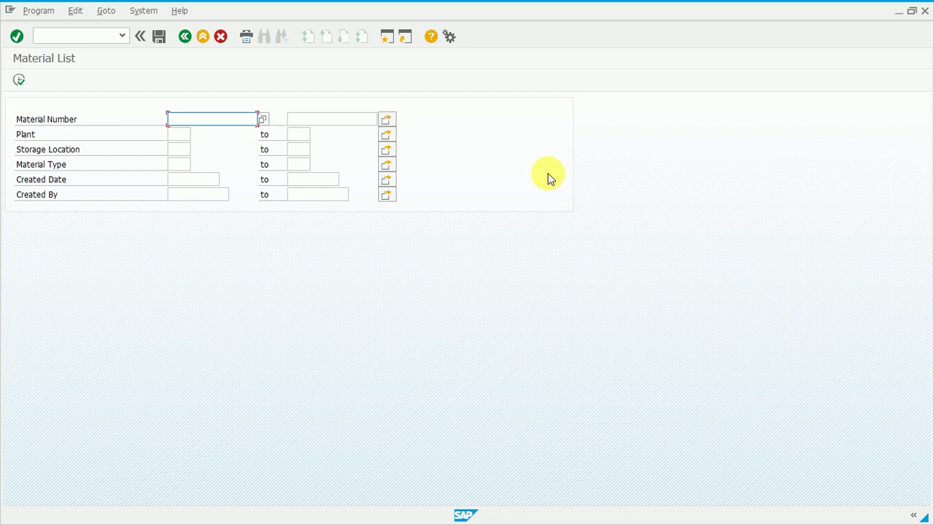
# - Run /NEX from the ZMM60 Material List session to close all open SAP sessions, checking the list of open windows before confirming
pyautogui.click(85, 37)
pyautogui.write('/NEX')
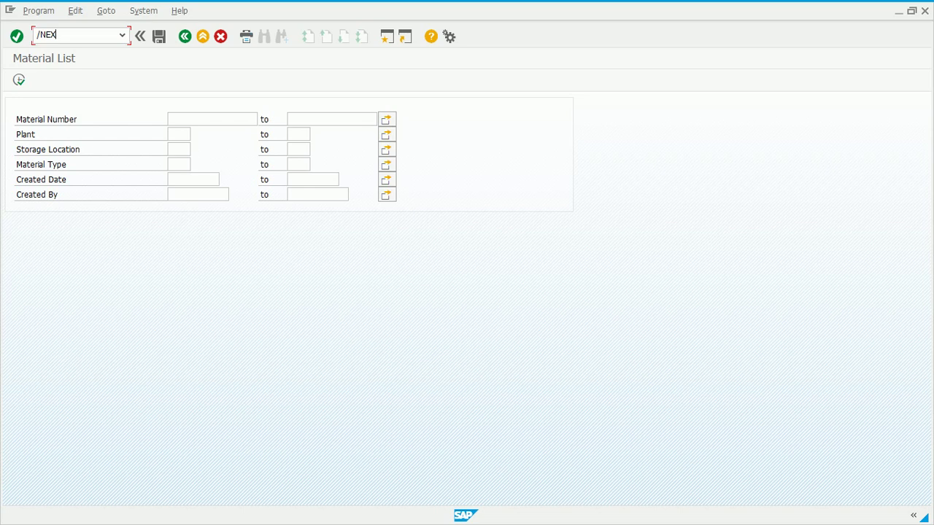
pyautogui.hotkey('alt', 'Tab')
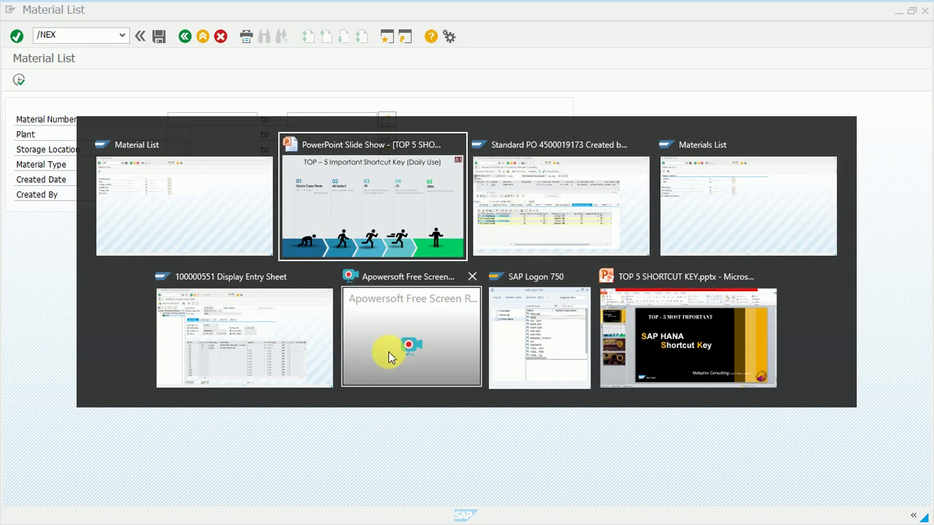
pyautogui.click(247, 216)
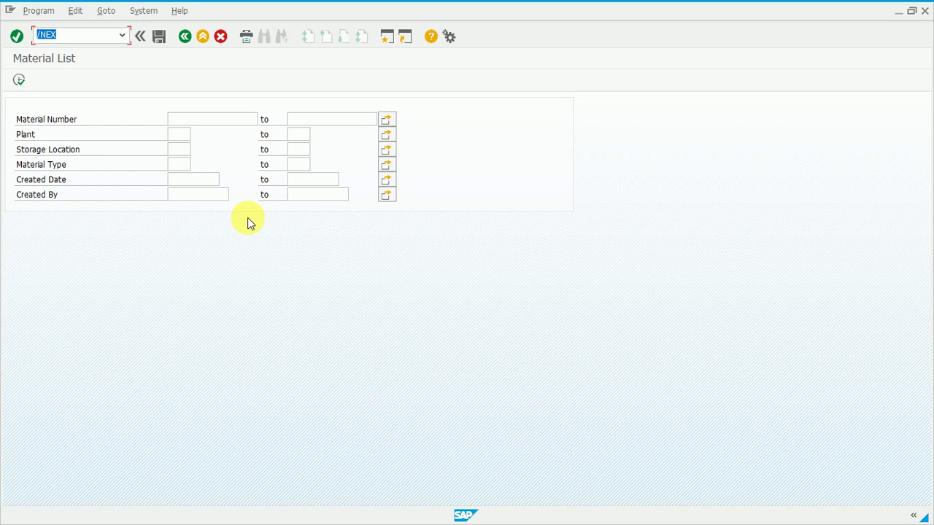
pyautogui.click(104, 38)
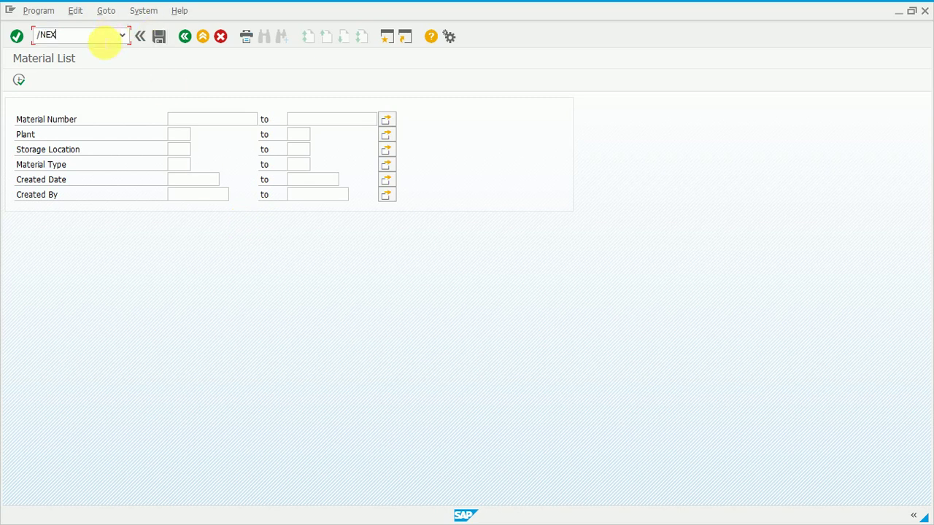
pyautogui.press('Return')
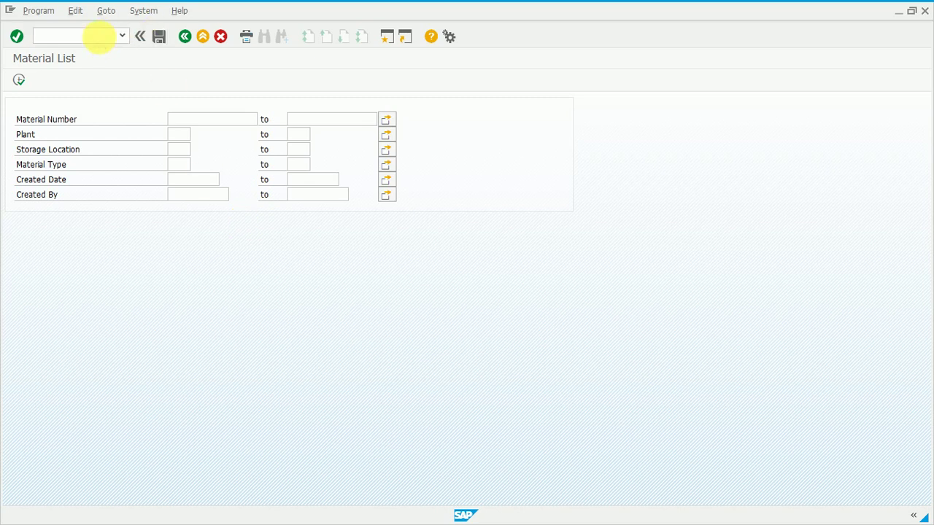